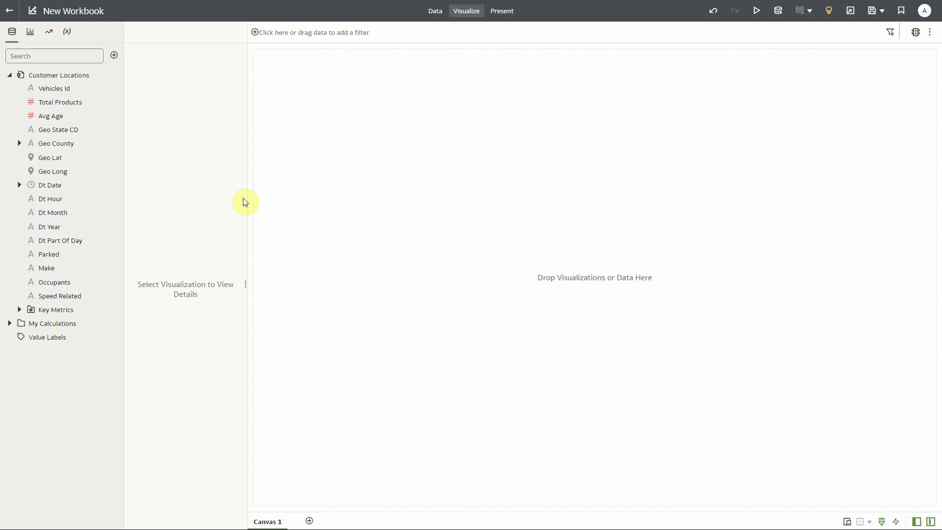
Step: Create a map visualization from the Geo Lat and Geo Long fields
left_click(58, 158)
left_click(60, 173, "ctrl")
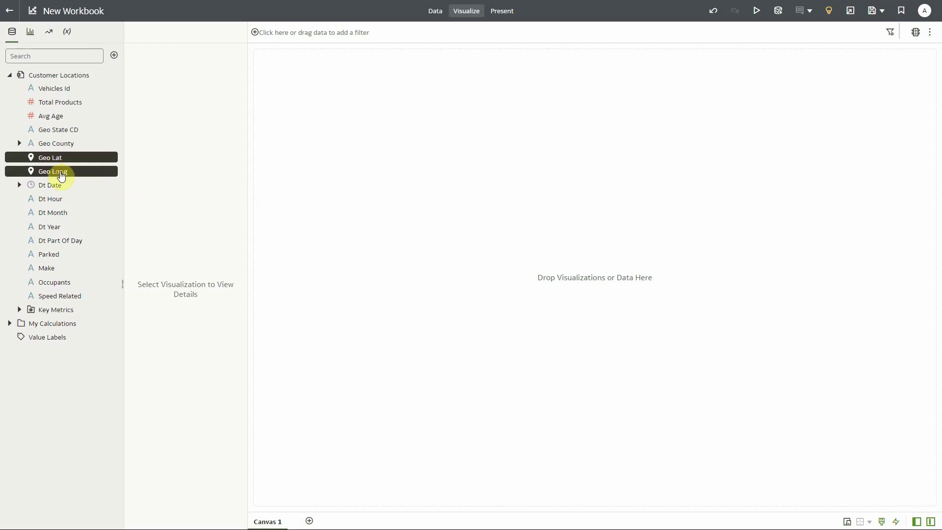
right_click(60, 175)
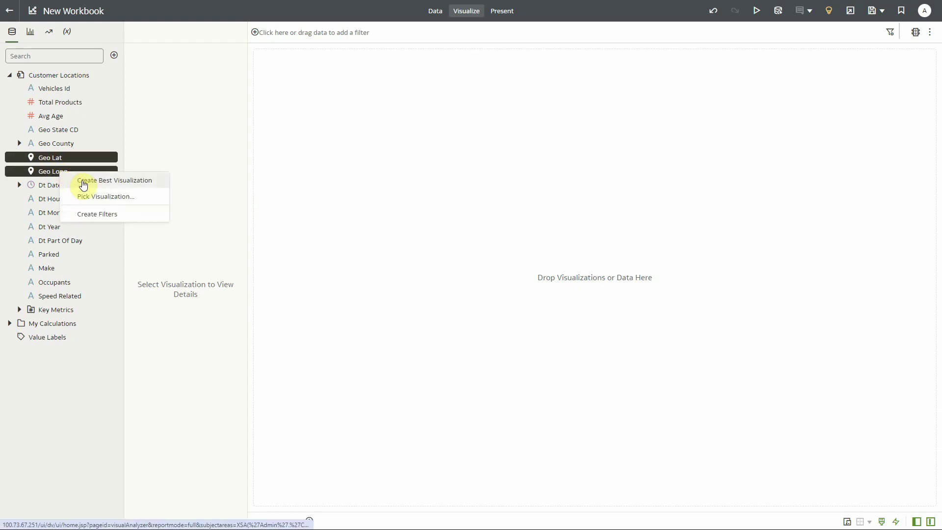
left_click(83, 182)
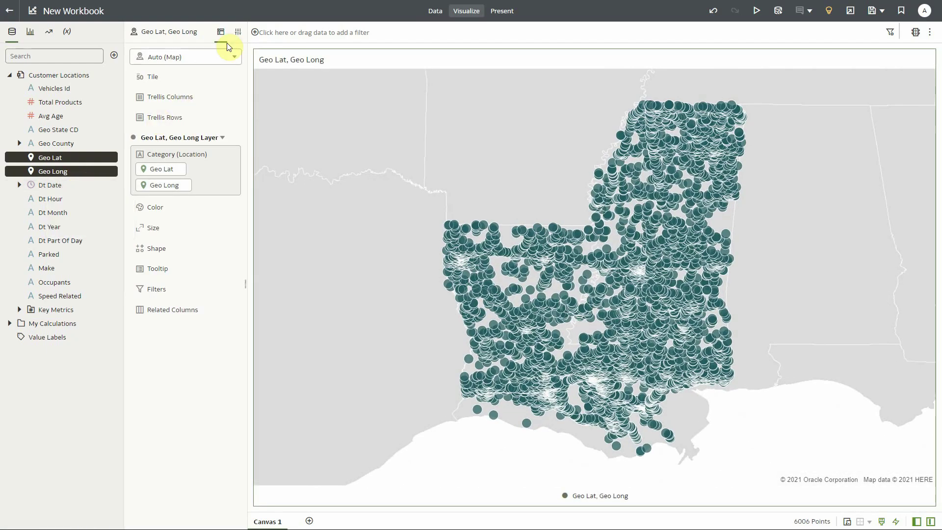
Step: Set the map layer's point size to 6
left_click(238, 31)
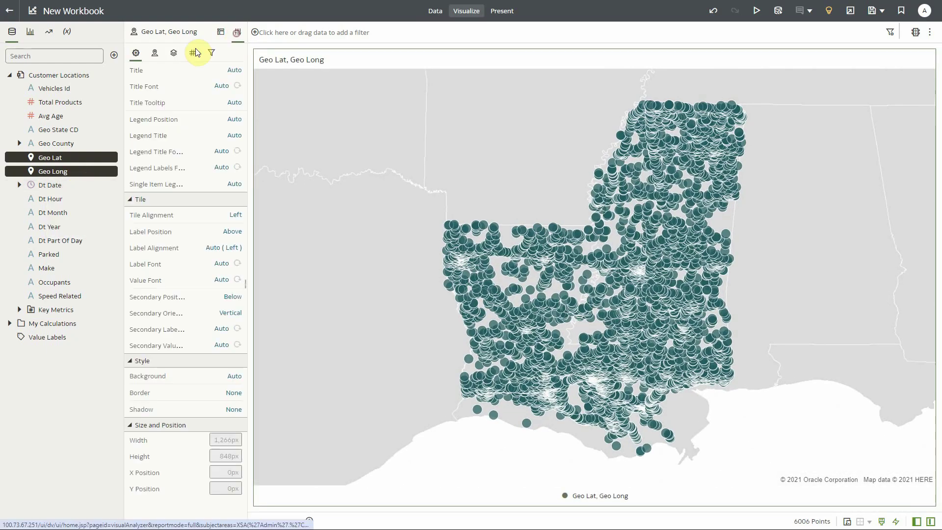
left_click(172, 53)
left_click(236, 199)
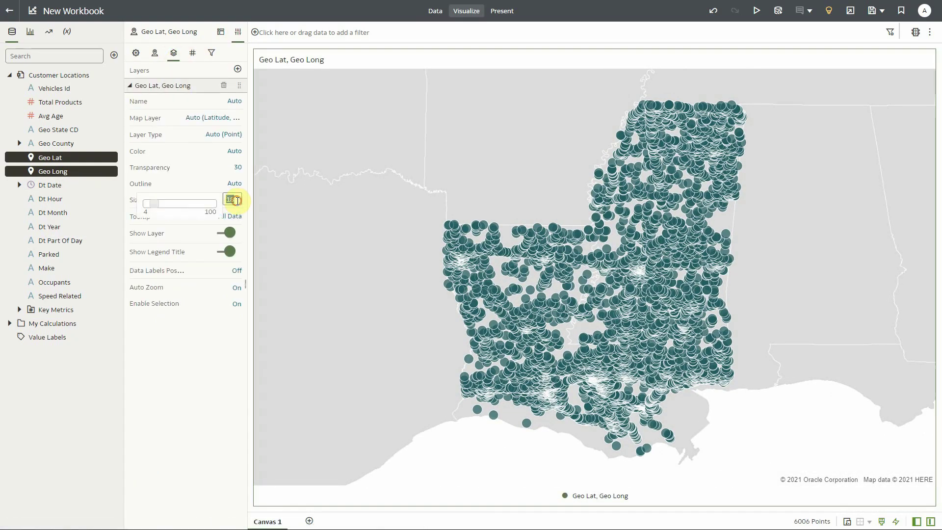
type("6")
key("Return")
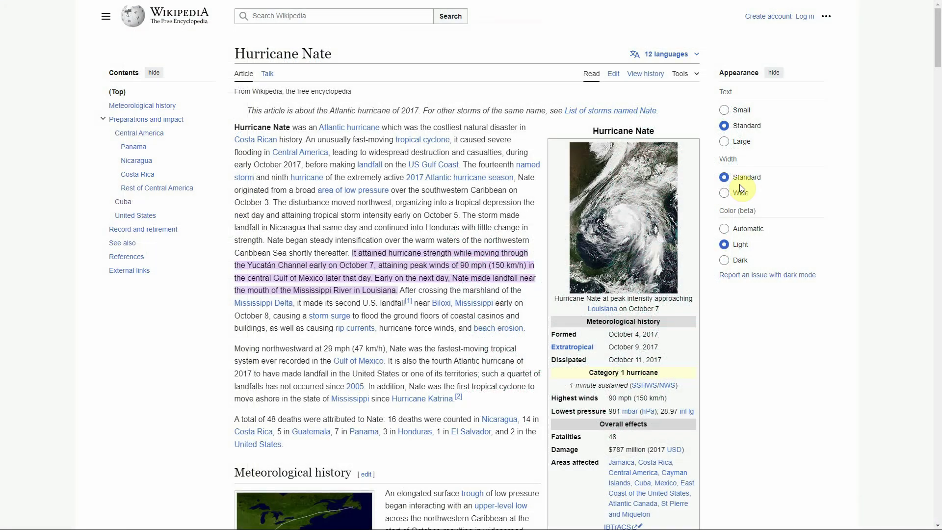
Step: Enlarge and review the Hurricane Nate storm track map
left_click(367, 516)
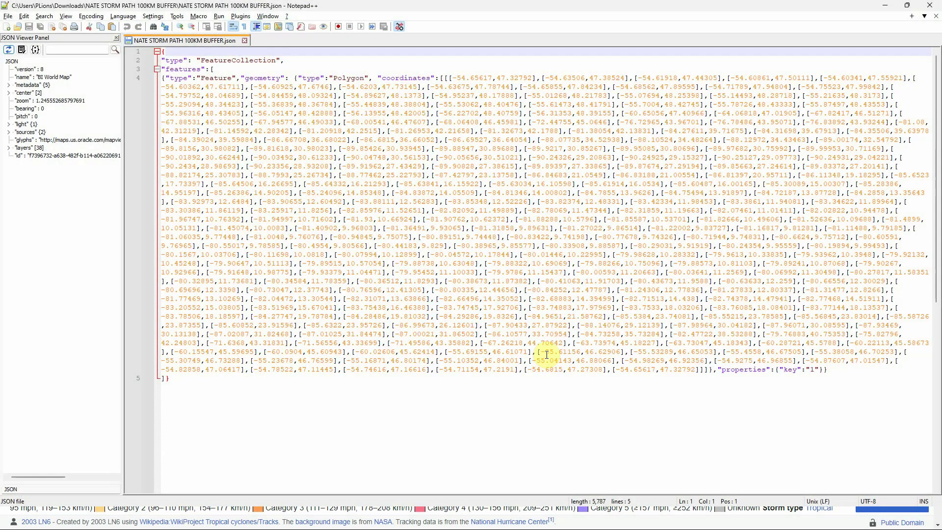
left_click(513, 405)
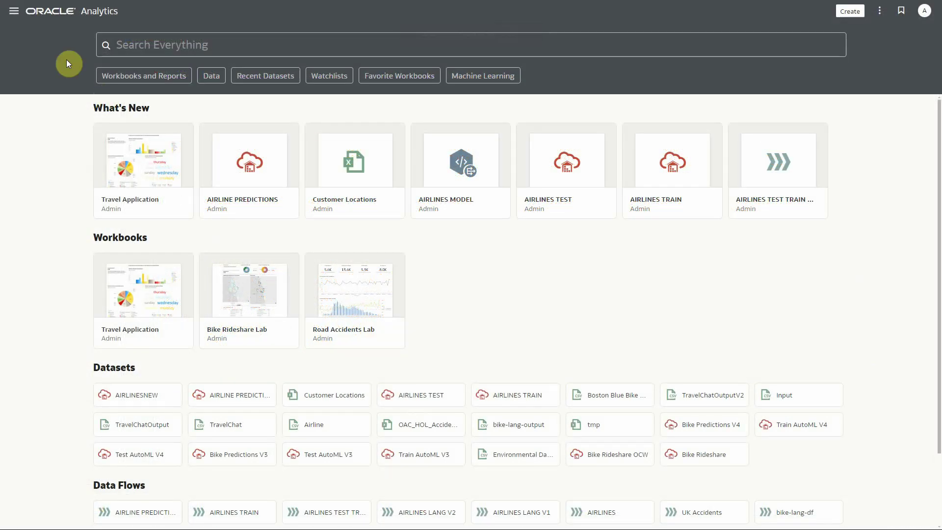
Step: Go through the Console to the Maps settings' Reference Layers tab
left_click(15, 12)
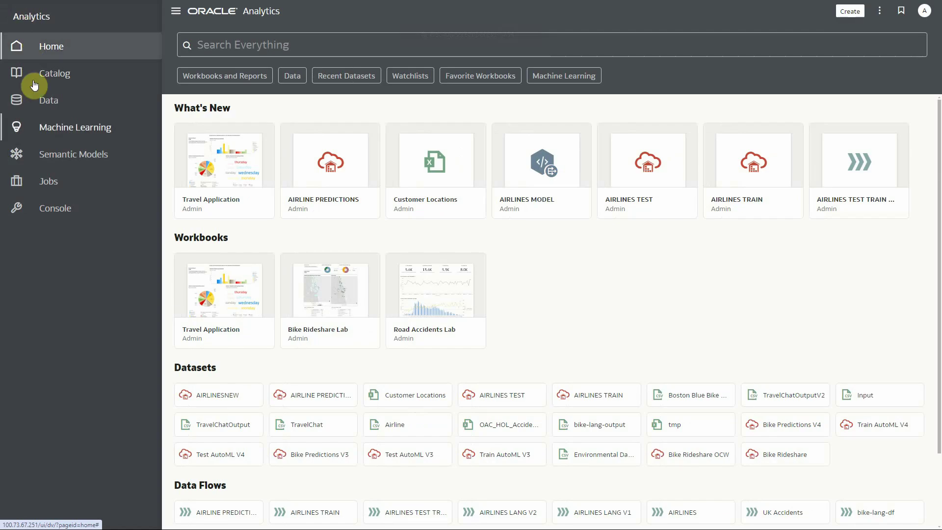
left_click(63, 213)
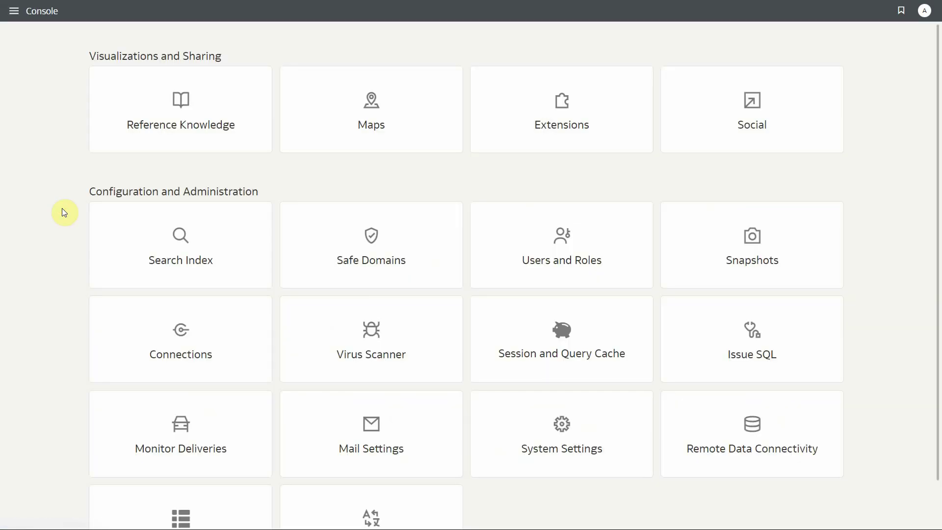
left_click(321, 128)
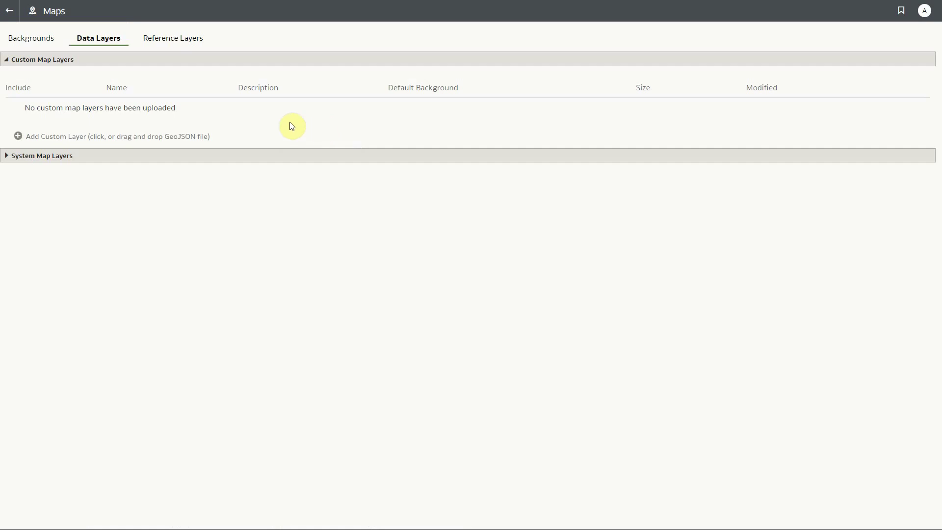
left_click(157, 44)
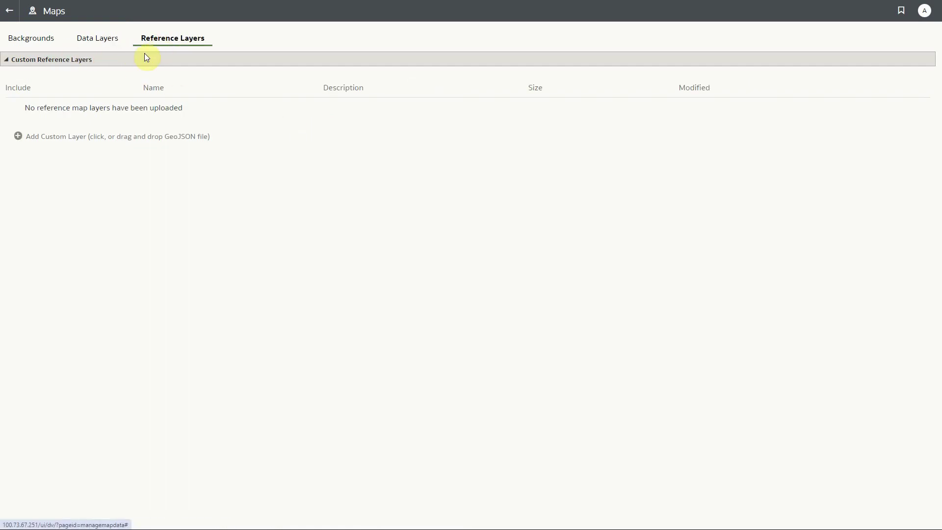
Step: Upload NATE STORM PATH 100KM BUFFER.json as a custom reference layer and save it
left_click(20, 137)
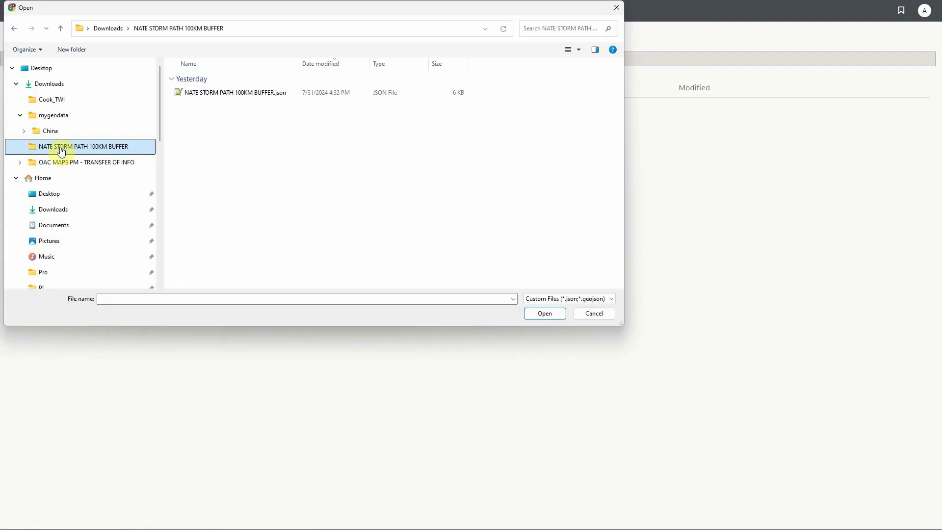
left_click(269, 96)
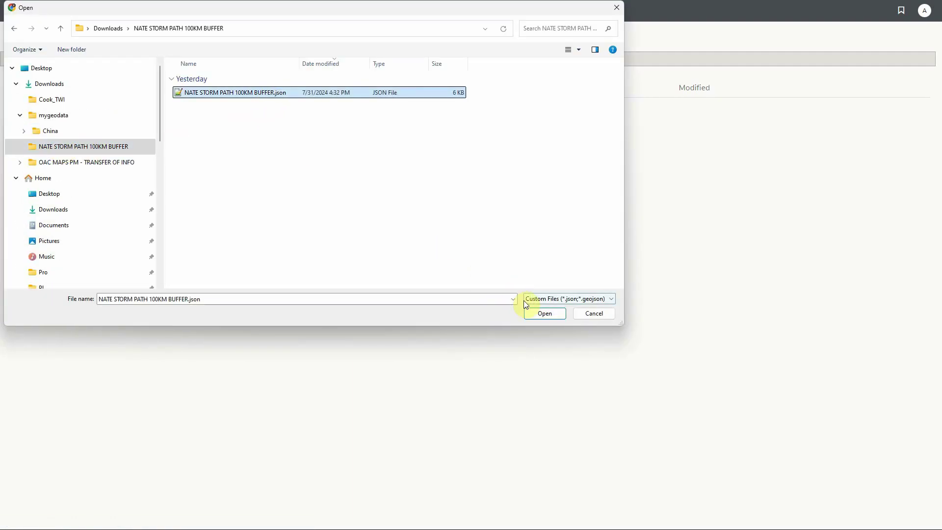
left_click(543, 313)
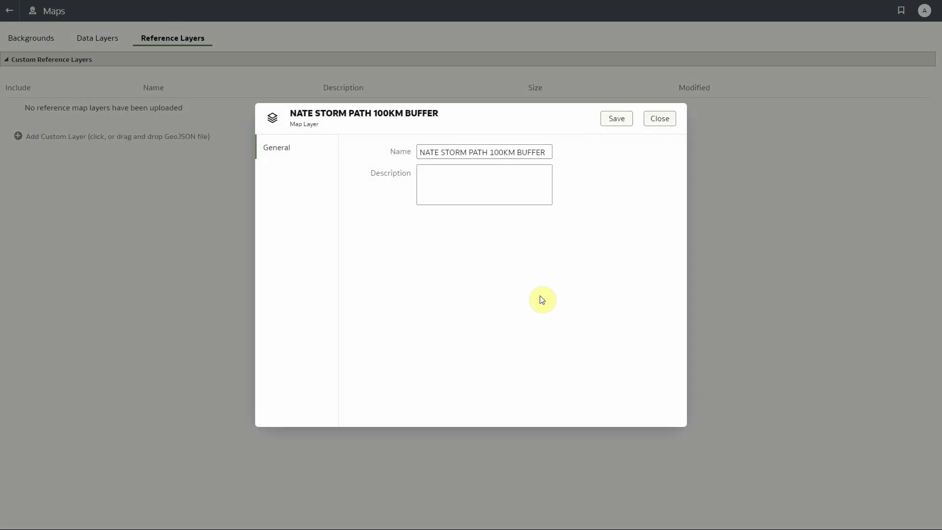
left_click(615, 119)
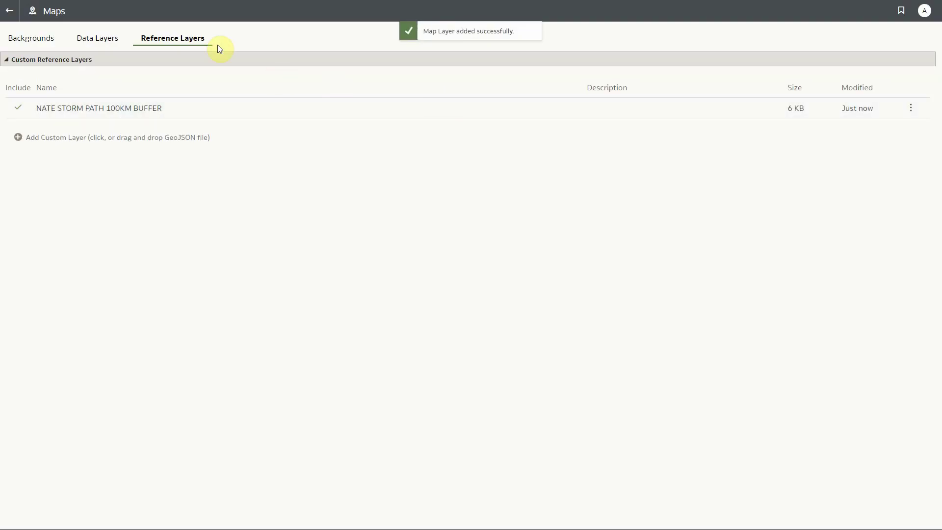
left_click(11, 13)
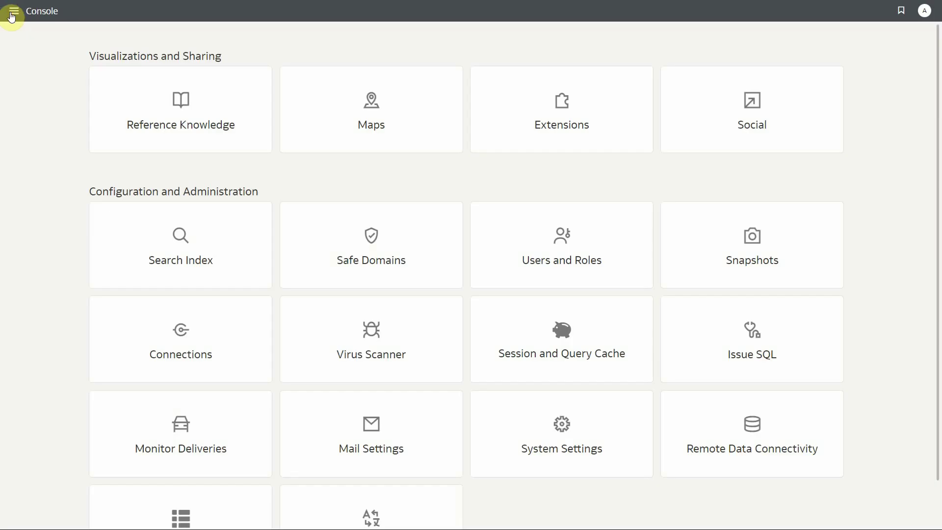
Step: Return Home and open the Customers Impacted workbook
left_click(11, 14)
left_click(21, 44)
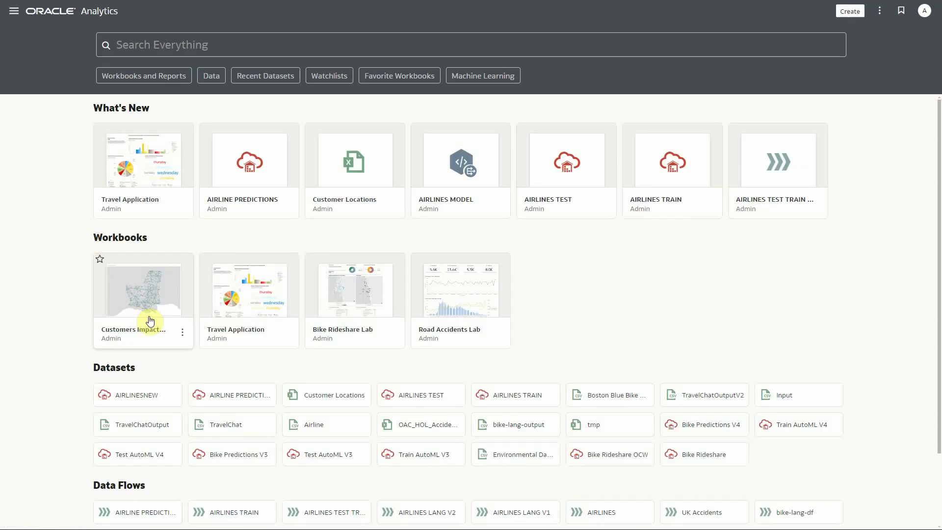
left_click(150, 314)
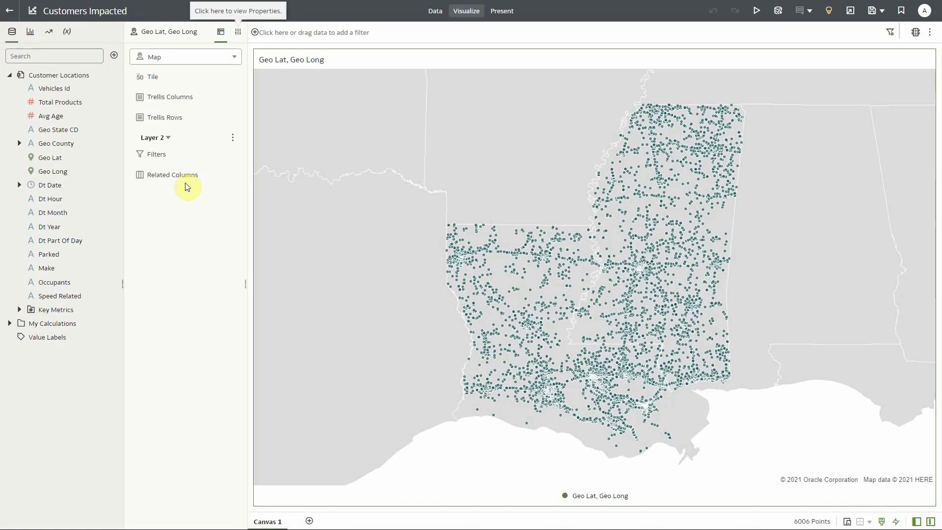
Step: Add a second map layer using the NATE STORM PATH 100KM BUFFER reference layer
left_click(238, 32)
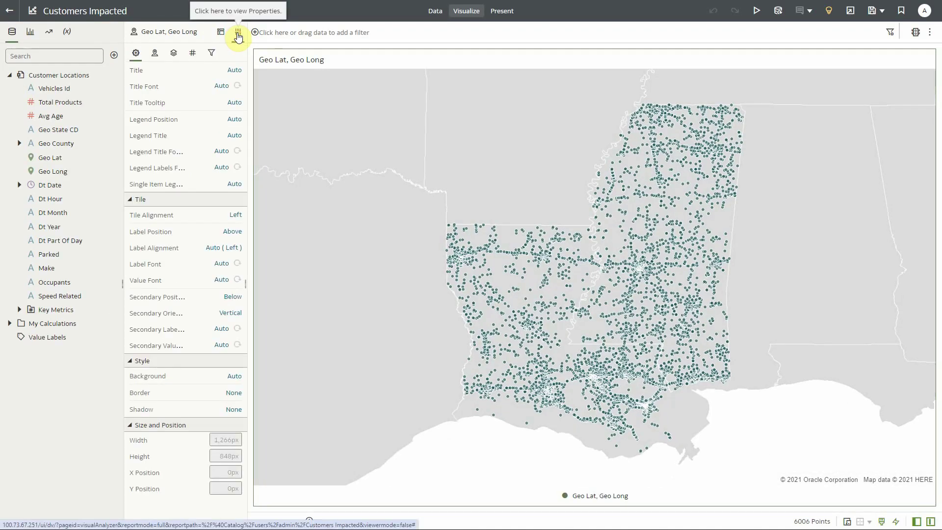
left_click(173, 54)
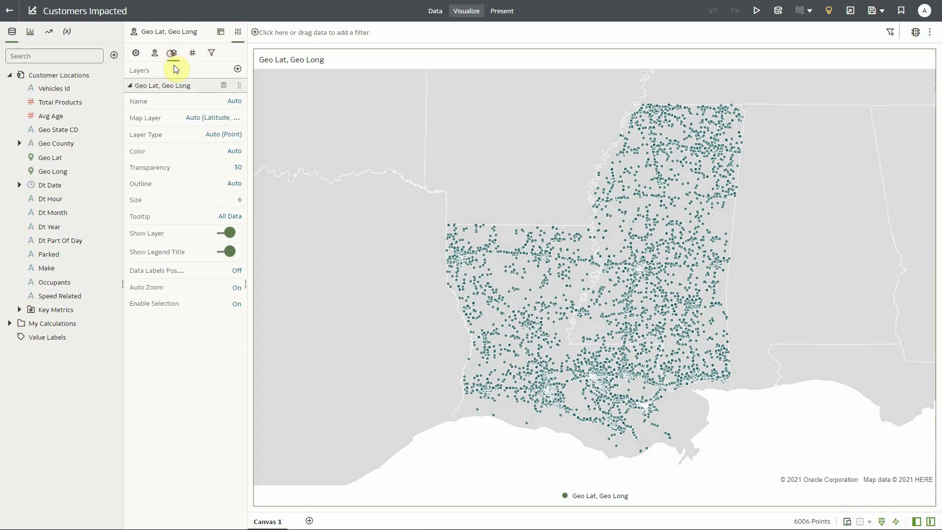
left_click(237, 69)
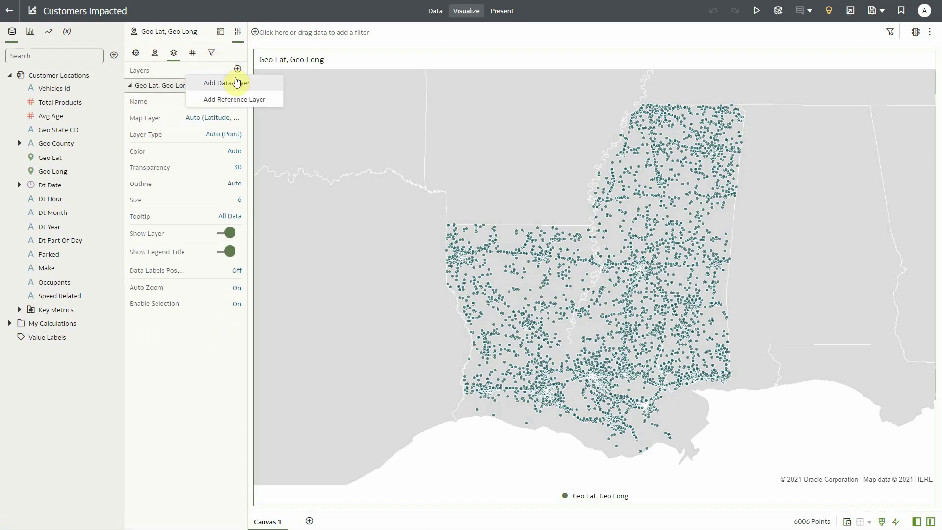
left_click(257, 100)
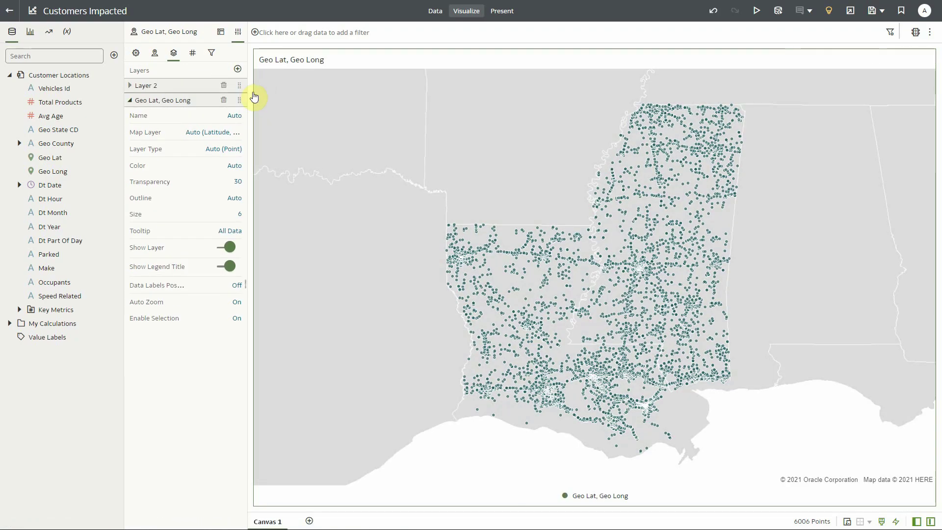
left_click(156, 87)
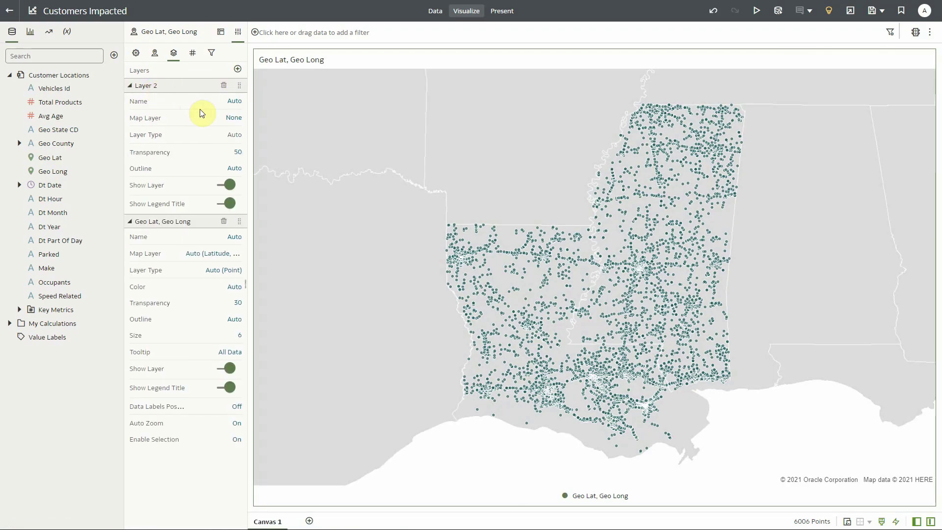
left_click(234, 119)
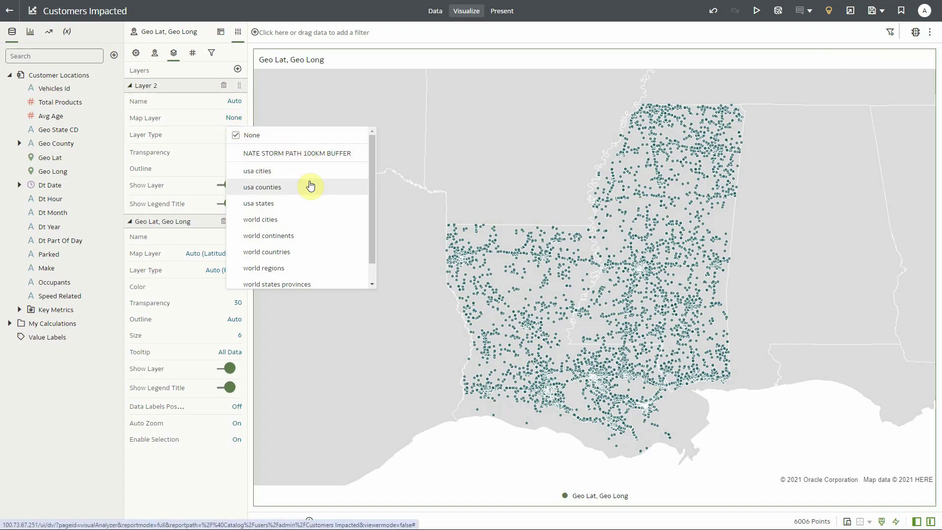
left_click(284, 154)
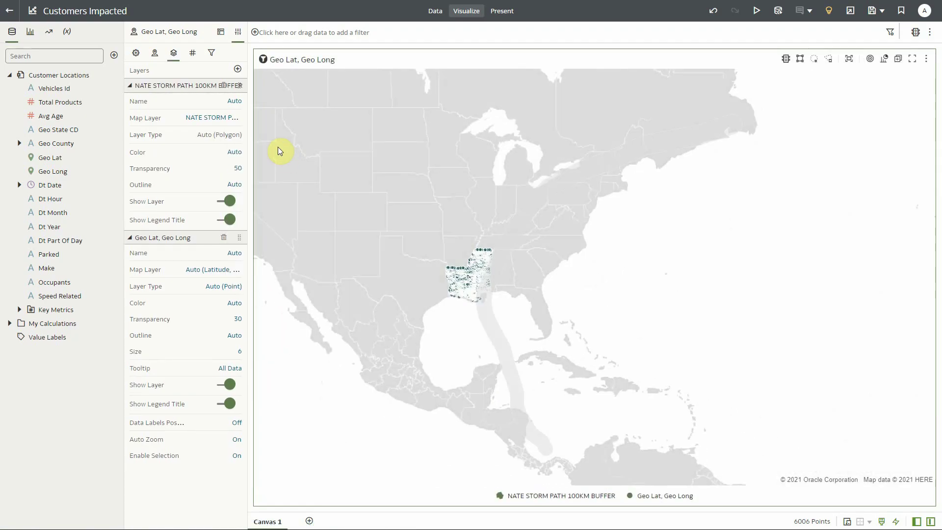
Step: Give the storm buffer layer a custom light blue fill (#7187f2)
left_click(242, 158)
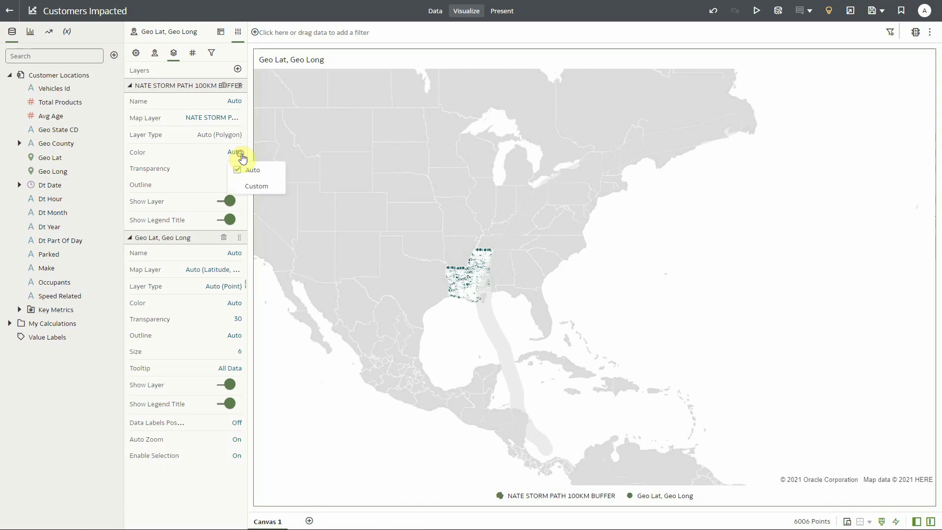
left_click(252, 185)
left_click(236, 170)
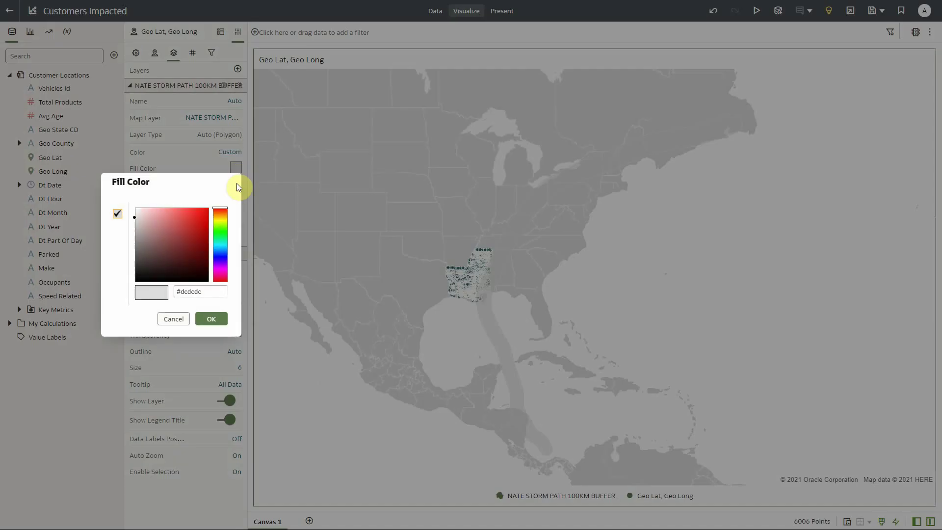
left_click(222, 253)
left_click(180, 215)
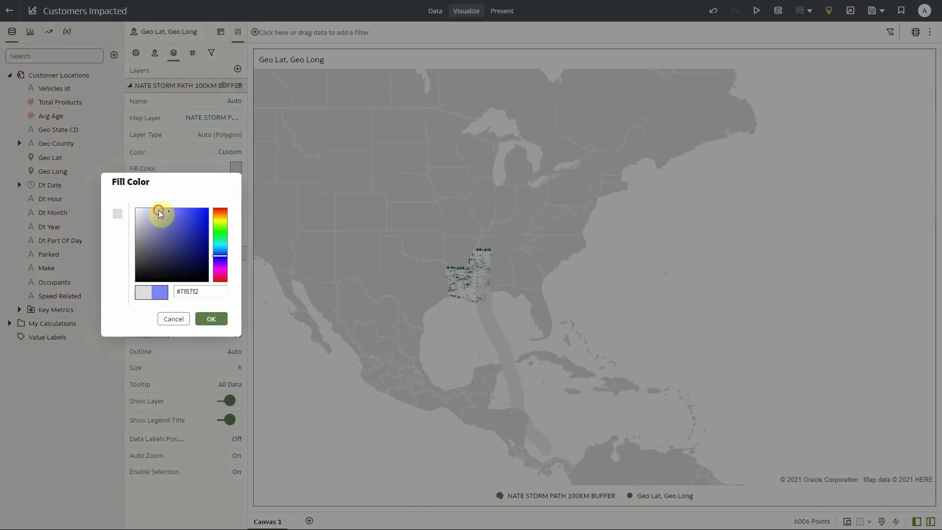
left_click(212, 318)
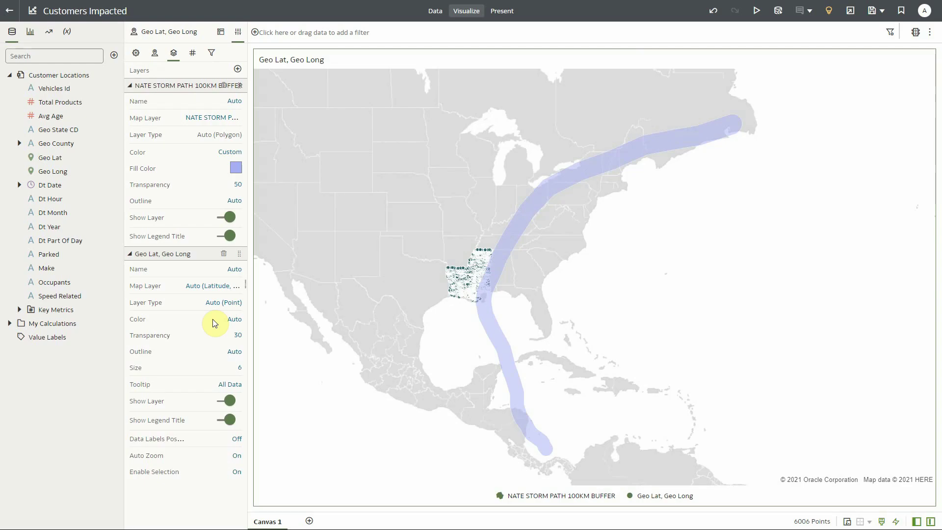
Step: Zoom into the Gulf coast and check the Geo Lat/Geo Long and buffer layer settings
scroll(487, 305, "up", 3)
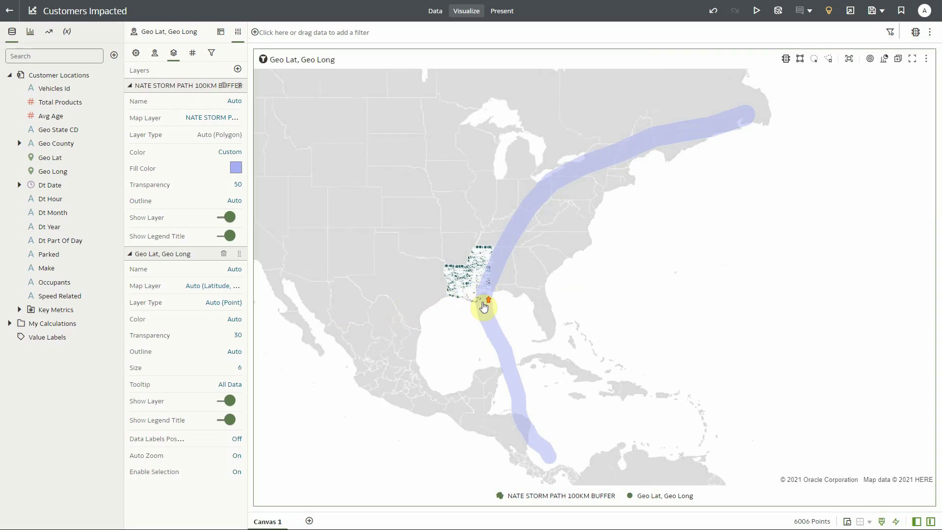
scroll(505, 143, "up", 3)
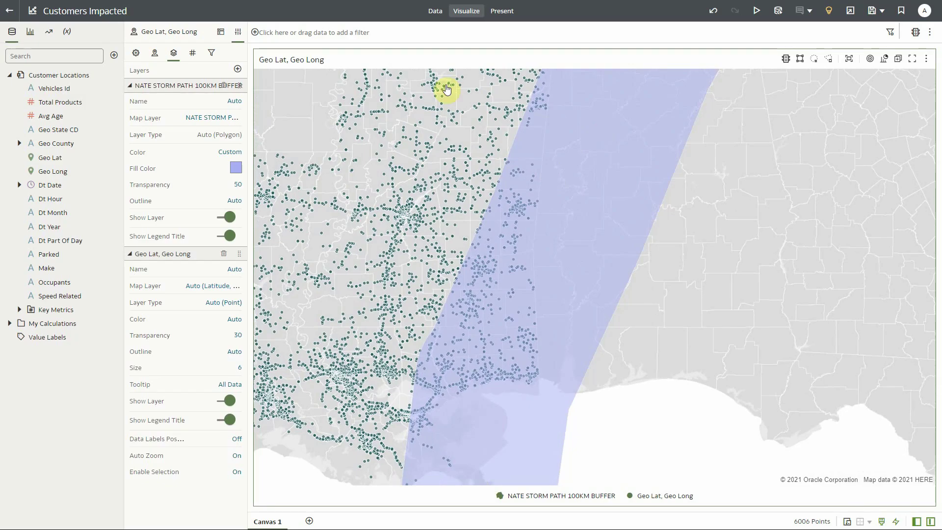
left_click(220, 32)
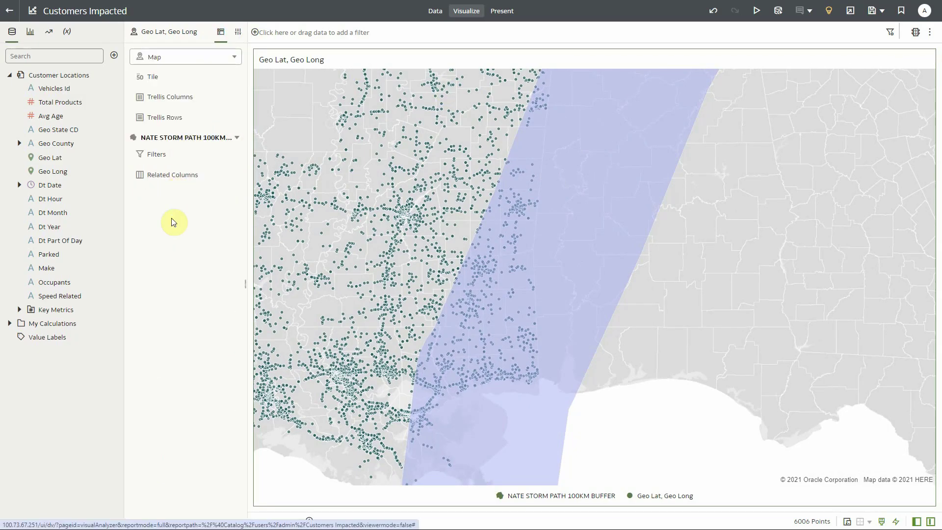
left_click(232, 142)
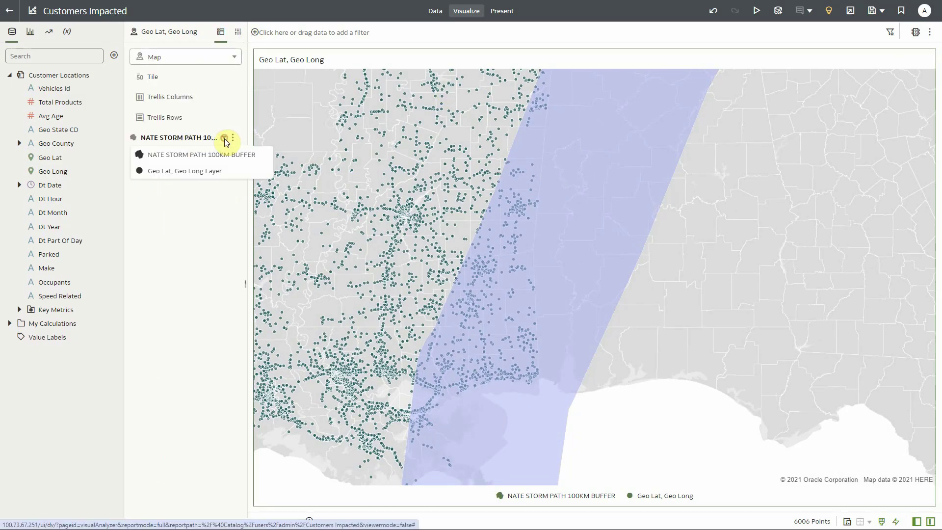
left_click(220, 169)
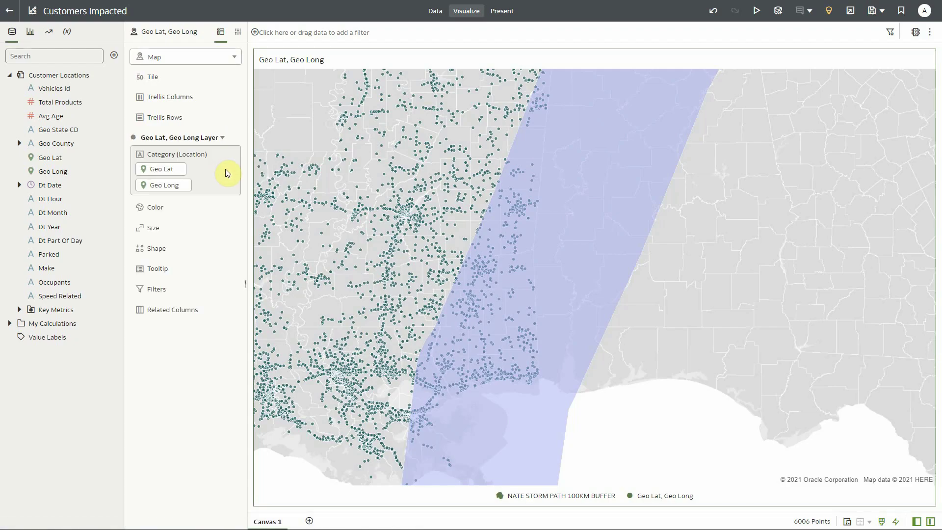
left_click(223, 138)
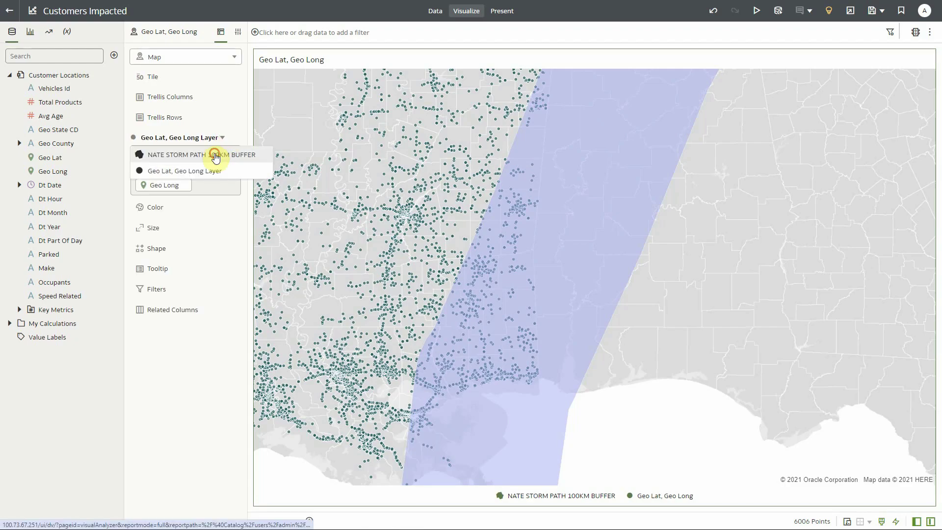
left_click(212, 154)
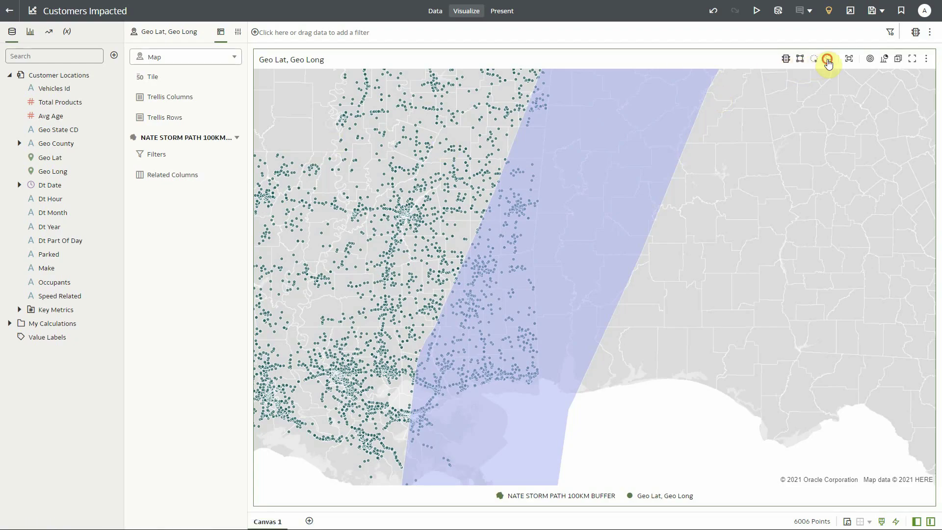
Step: Lasso-select the customer points lying inside the storm buffer band
left_click(550, 73)
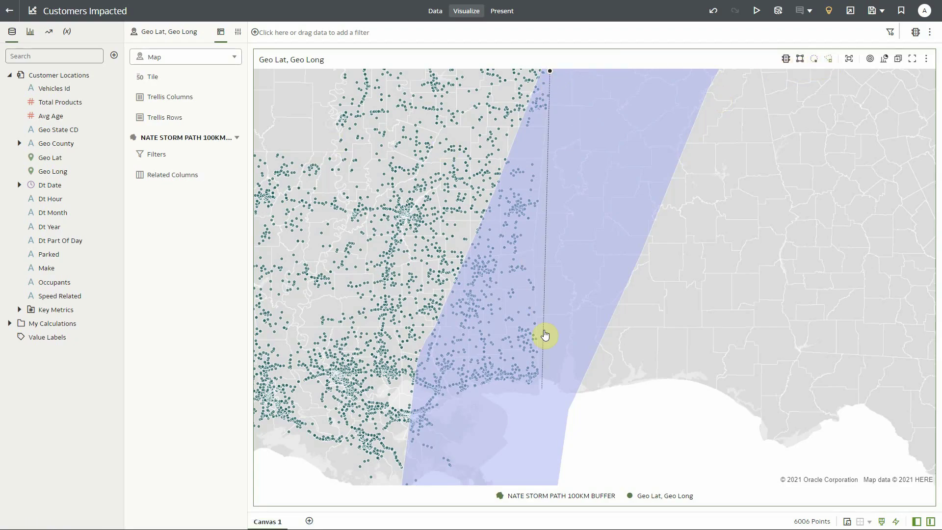
left_click(541, 393)
left_click(436, 424)
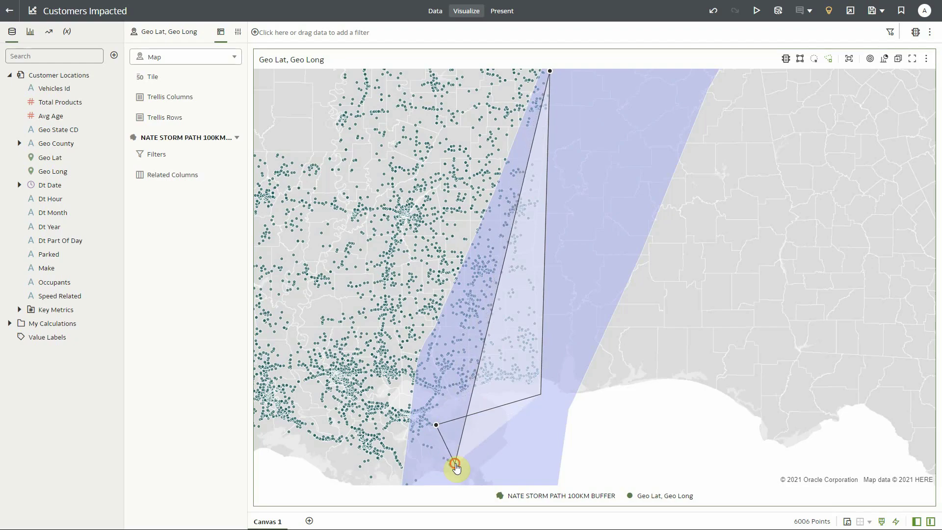
left_click(454, 464)
double_click(402, 462)
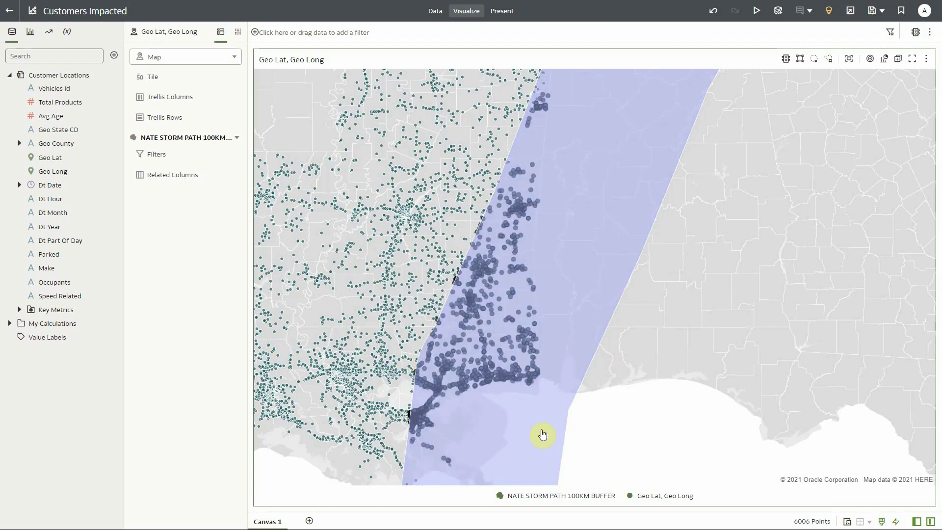
Step: Hide the storm buffer layer and keep only the selected customer points
left_click(501, 496)
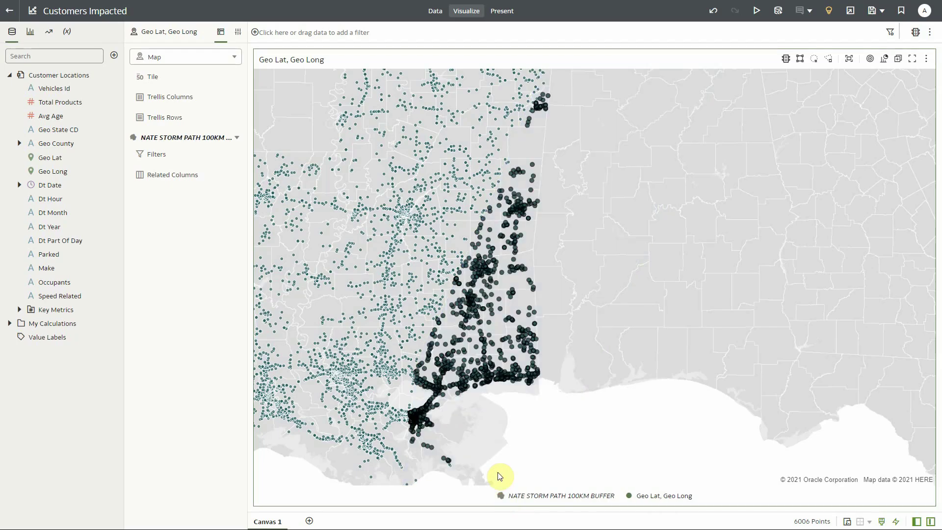
right_click(479, 320)
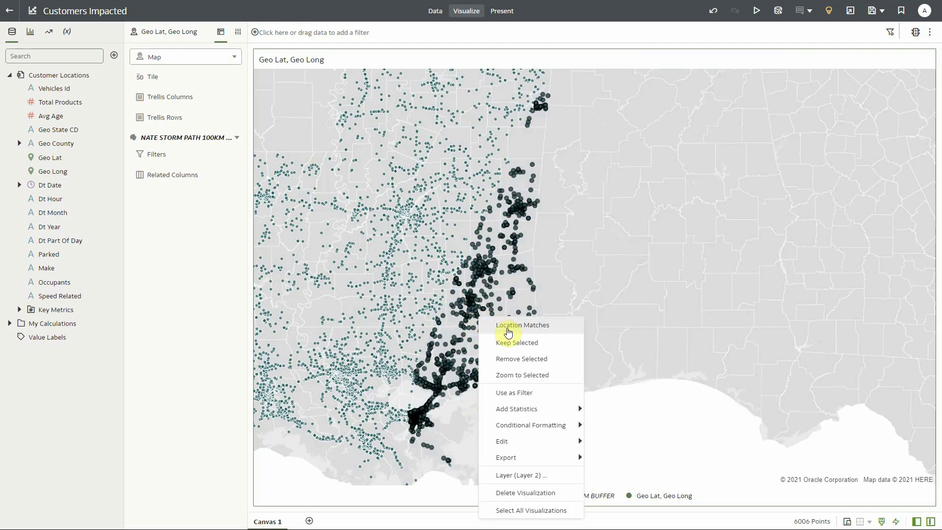
left_click(510, 342)
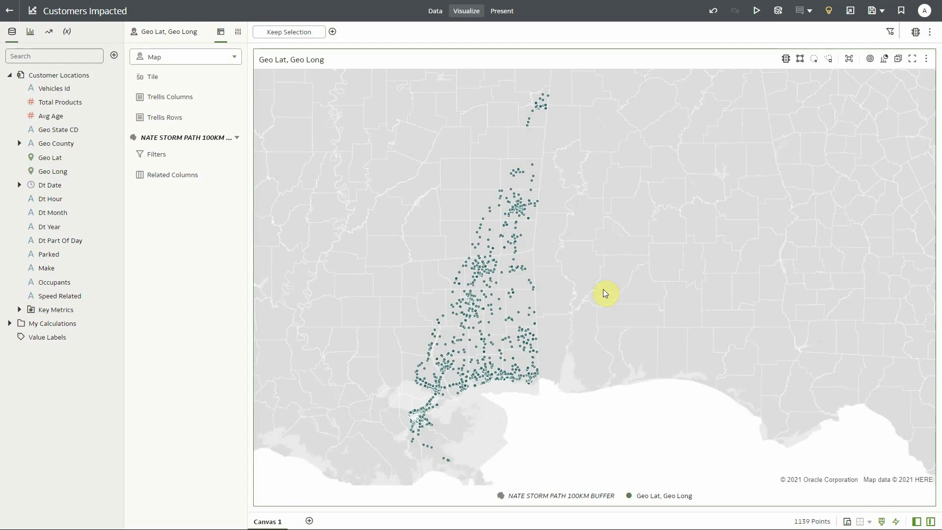
Step: Copy the data of the 1139 remaining customer points
right_click(489, 280)
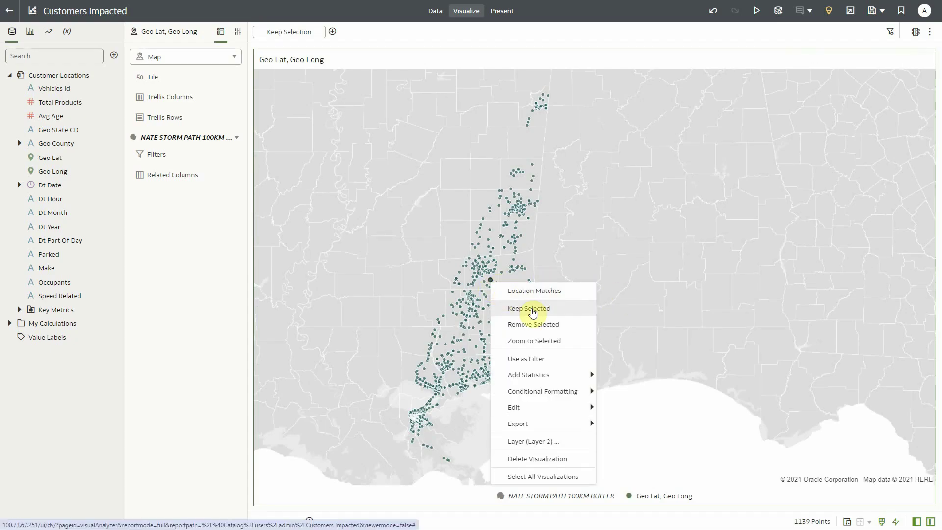
mouse_move(559, 408)
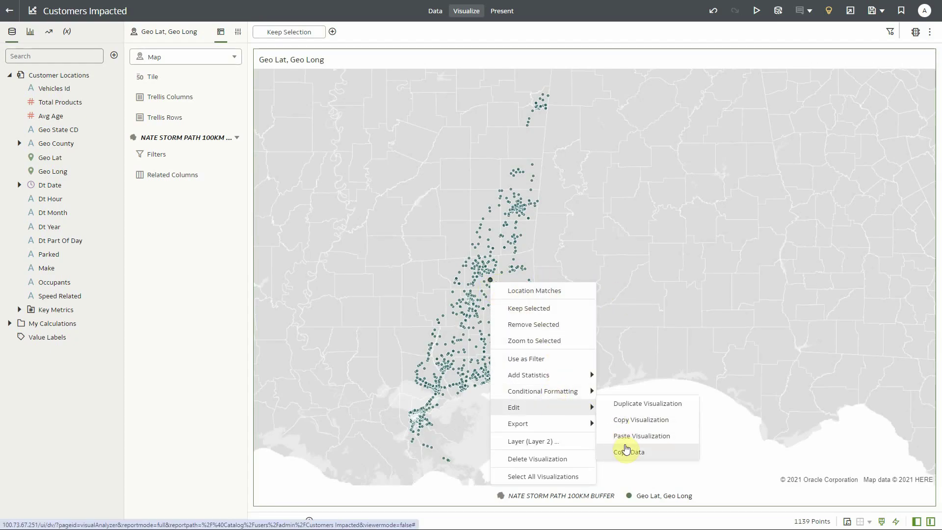
left_click(624, 449)
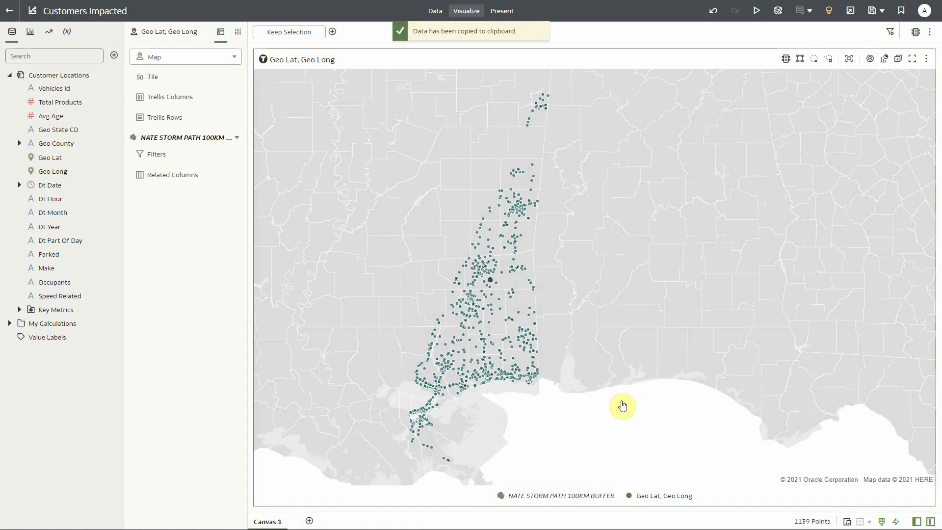
Step: Leave the workbook and open the Maps administration settings from the Console
left_click(9, 14)
left_click(11, 13)
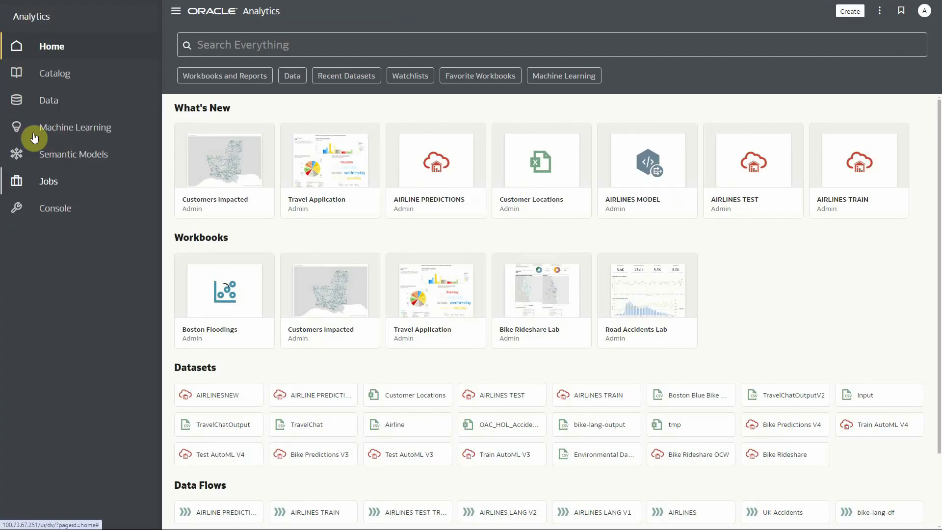
left_click(61, 208)
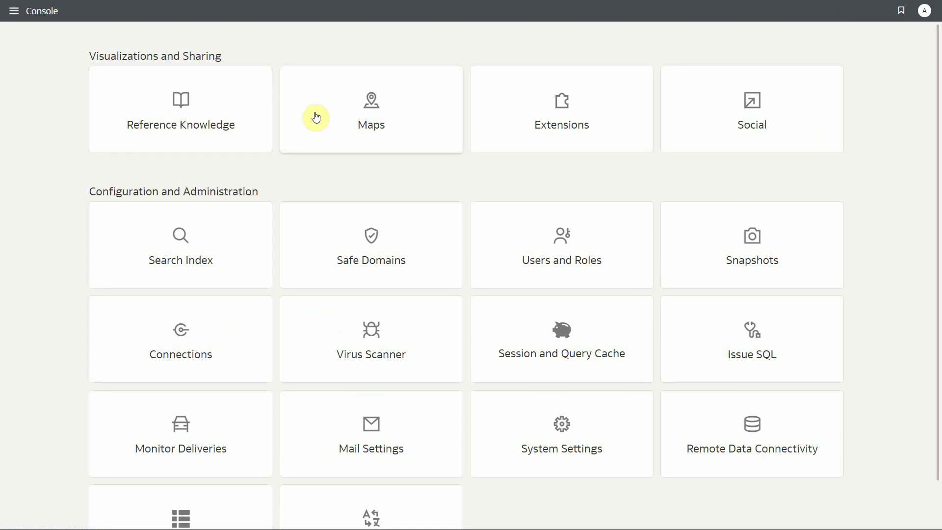
left_click(343, 114)
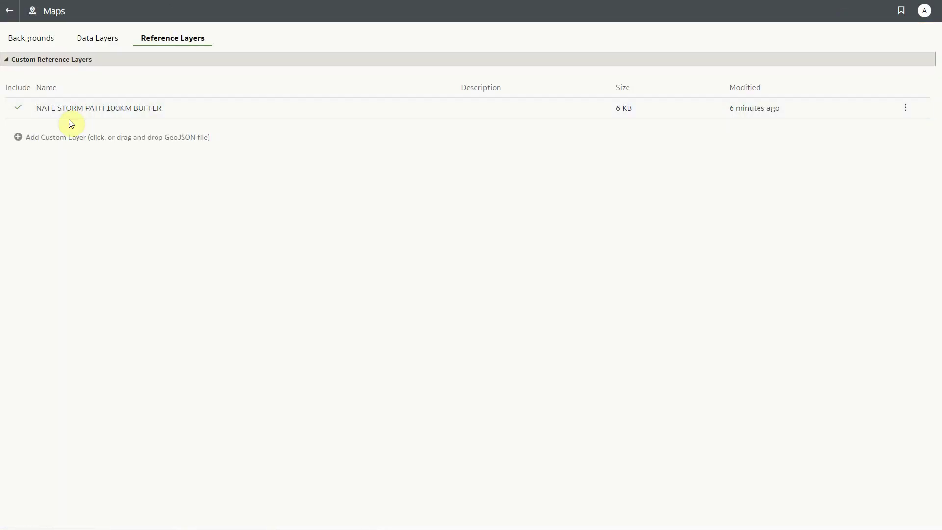
Step: Upload FLOOD2040 as a custom reference layer and save it
left_click(19, 136)
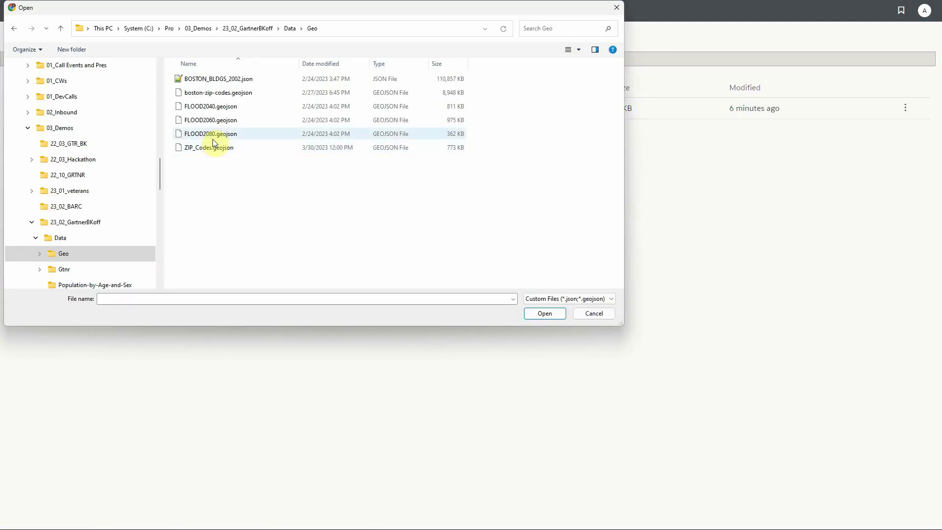
left_click(225, 106)
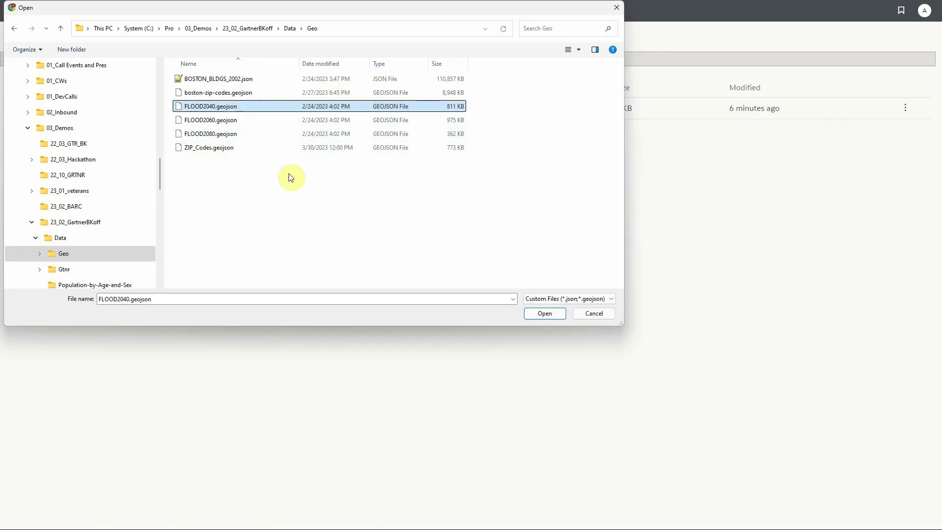
left_click(545, 313)
left_click(614, 120)
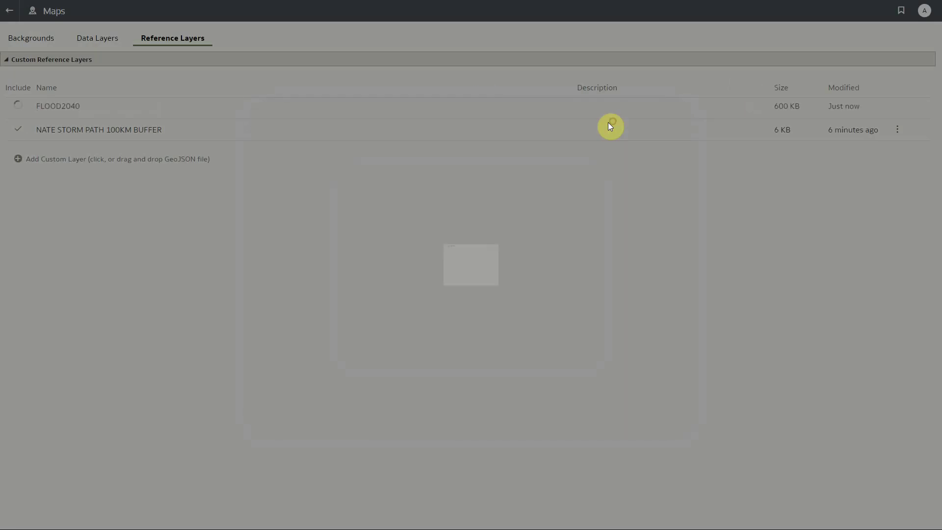
Step: Upload FLOOD2080.geojson as another custom reference layer and confirm it
left_click(95, 169)
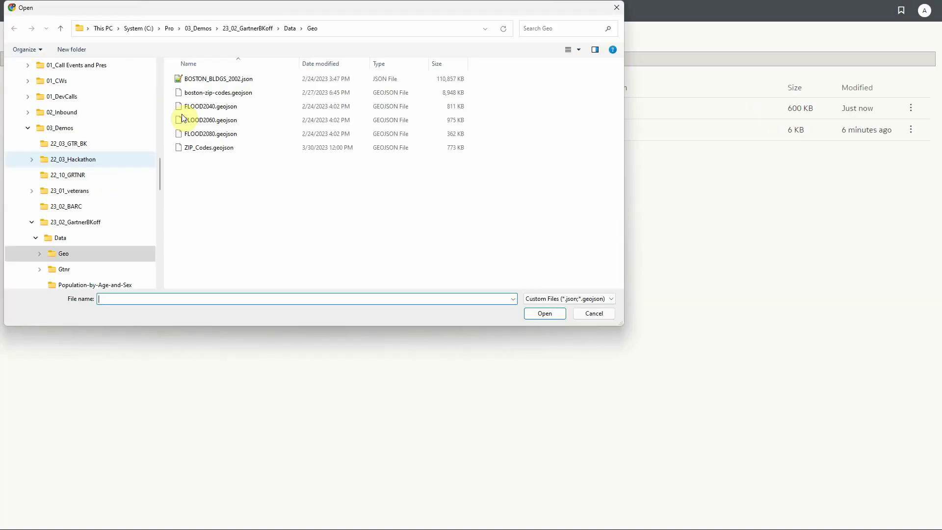
left_click(210, 133)
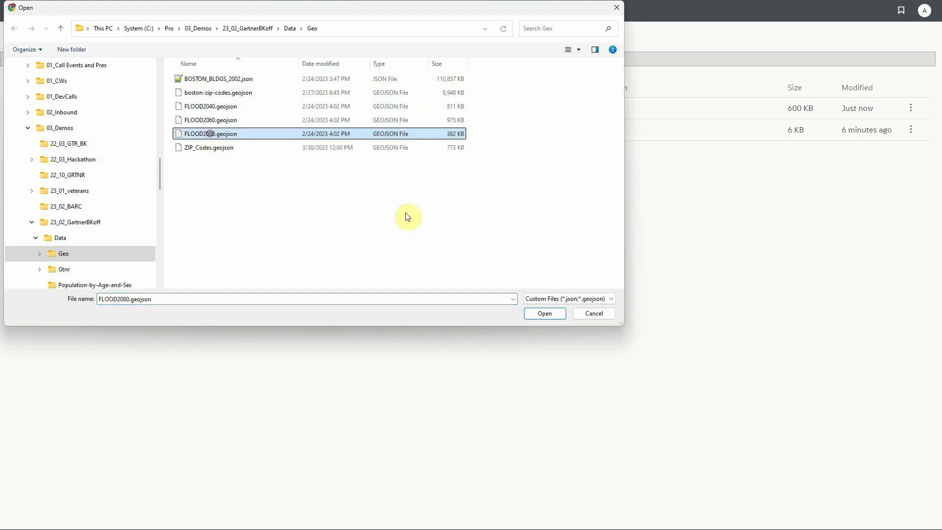
left_click(555, 316)
left_click(606, 122)
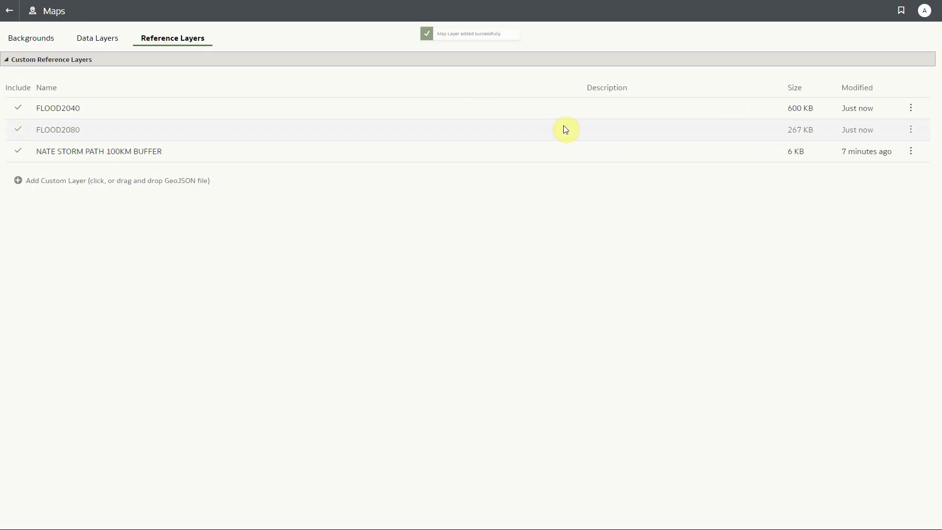
left_click(10, 16)
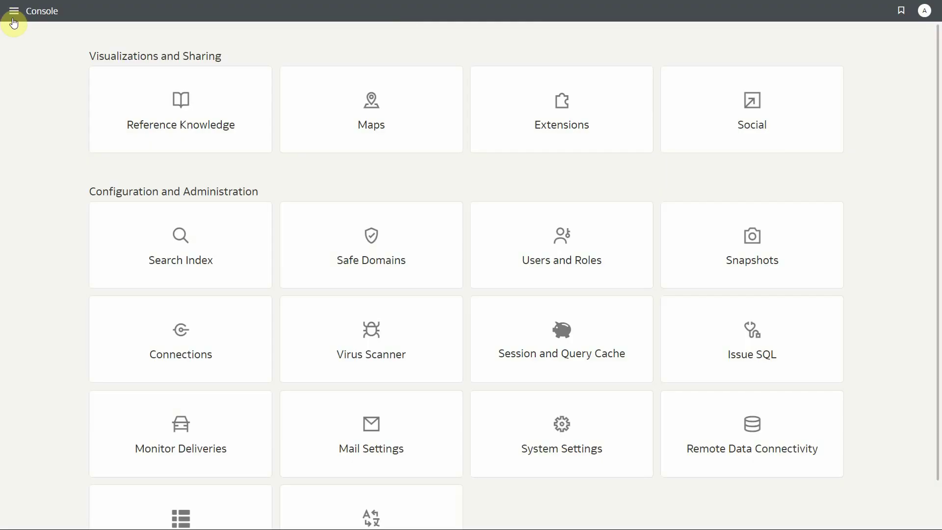
Step: Return to the Oracle Analytics home page and open the Boston Floodings workbook
left_click(13, 20)
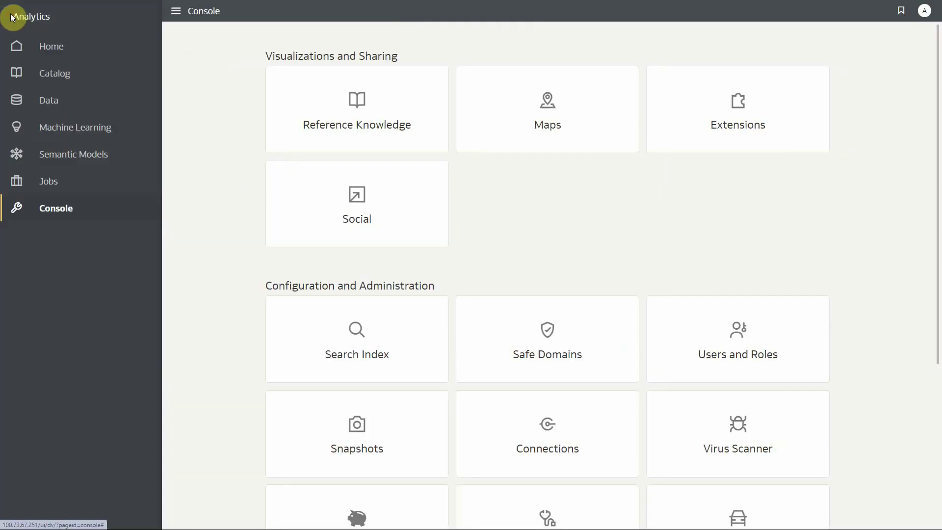
left_click(48, 47)
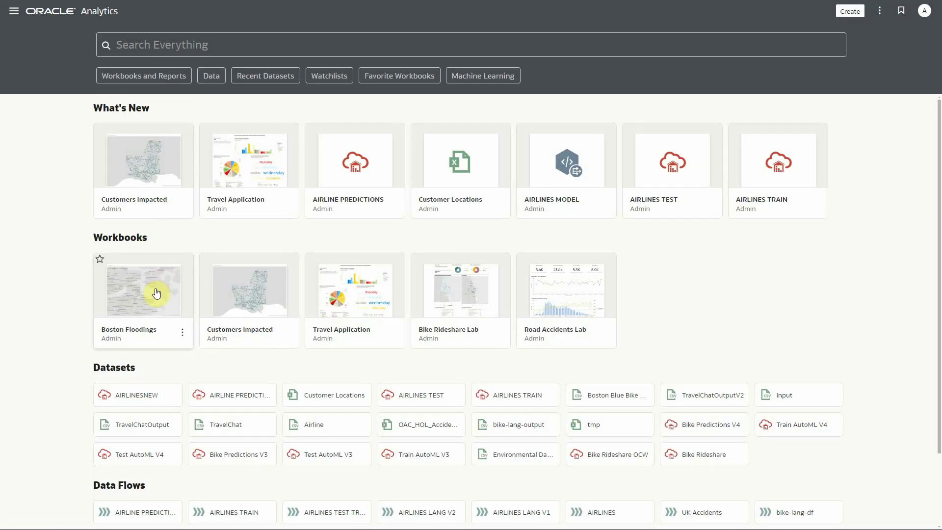
left_click(156, 293)
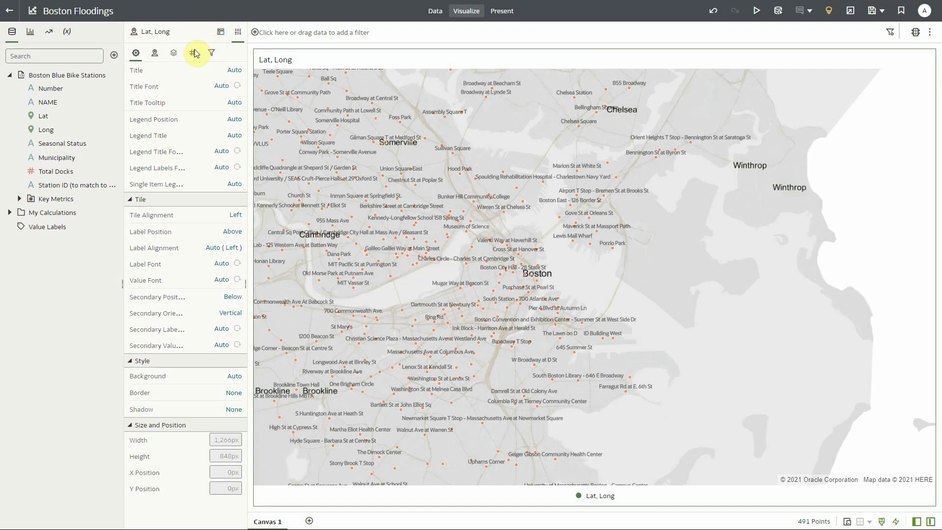
Step: Add a FLOOD2040 reference layer to the map with a custom blue fill
left_click(174, 53)
left_click(237, 69)
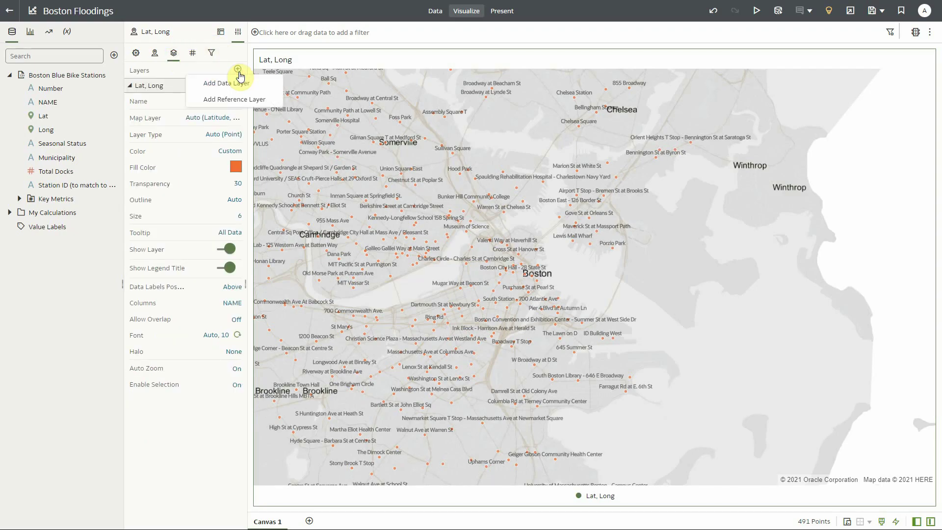
left_click(236, 100)
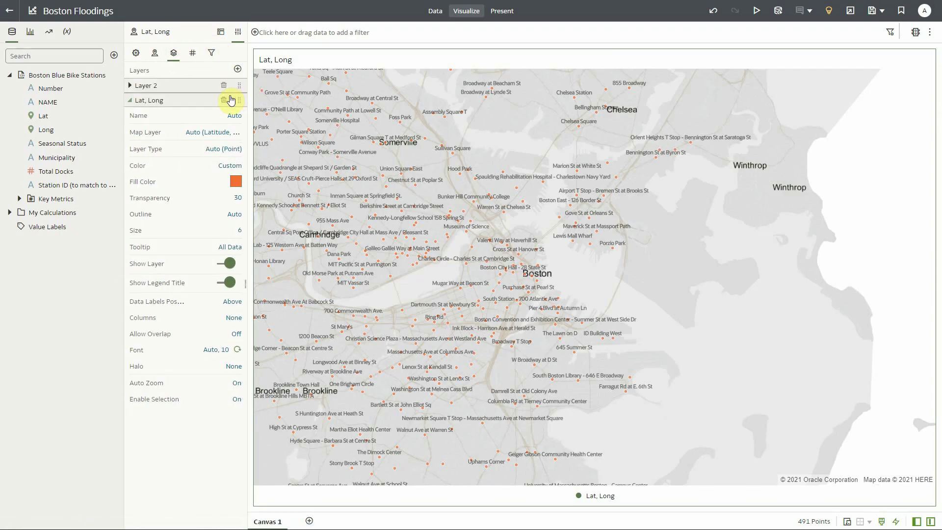
left_click(206, 92)
left_click(241, 121)
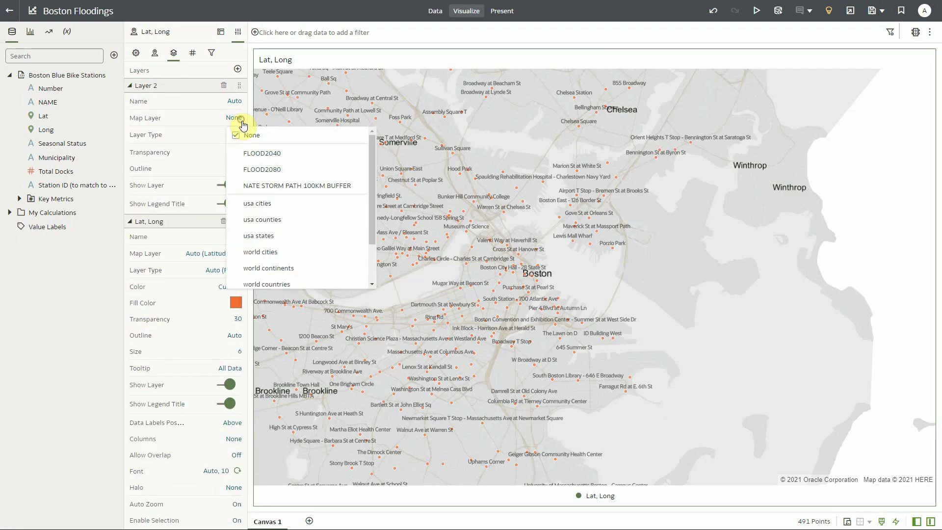
left_click(282, 158)
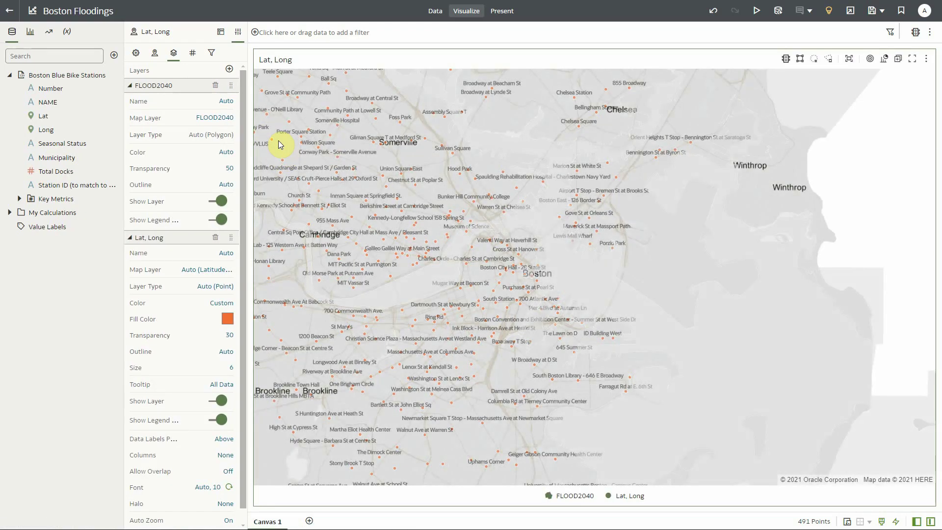
left_click(226, 152)
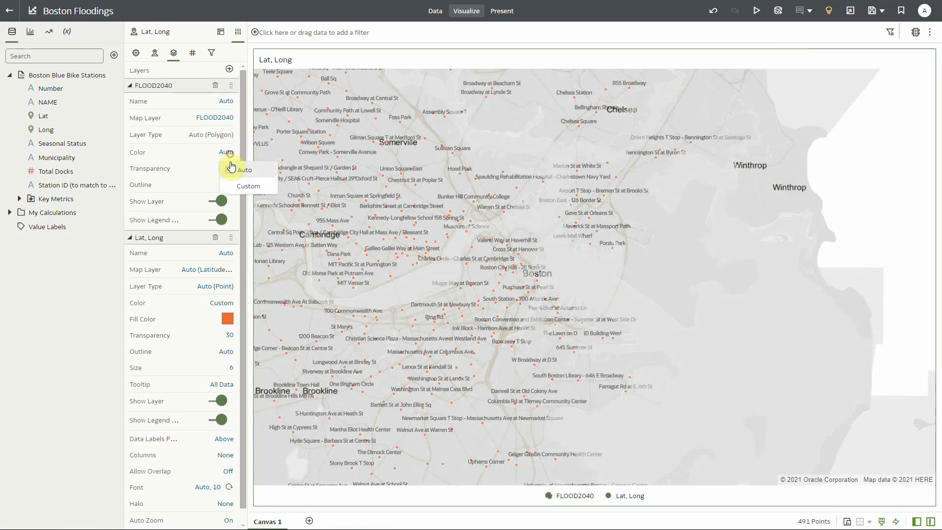
left_click(236, 186)
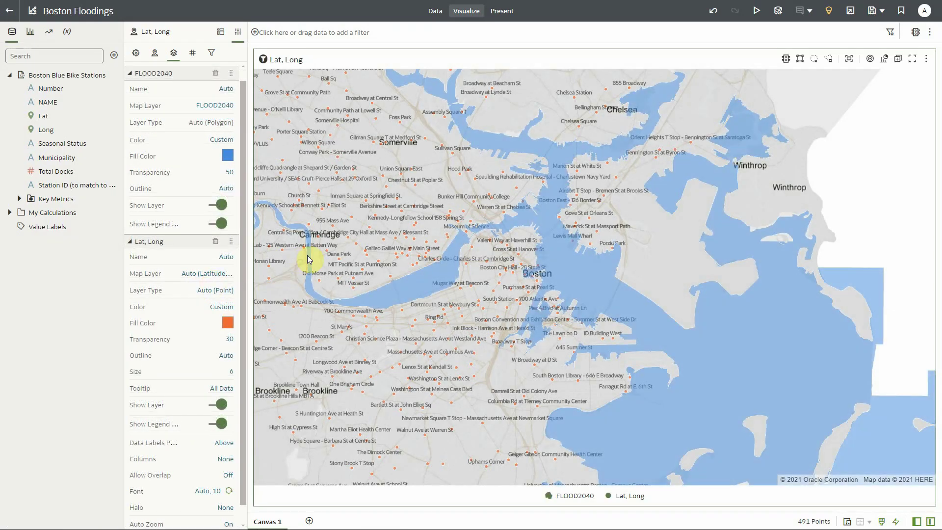
scroll(453, 287, "down", 2)
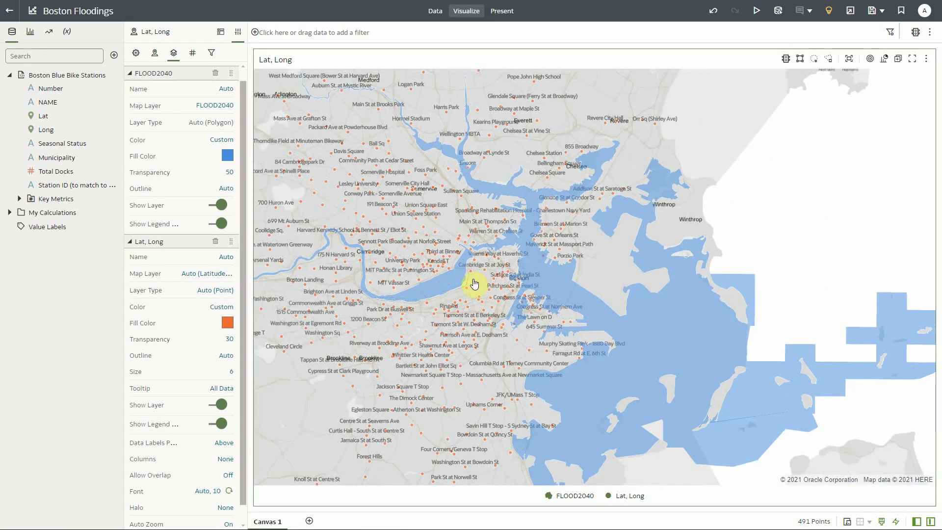
left_click(156, 73)
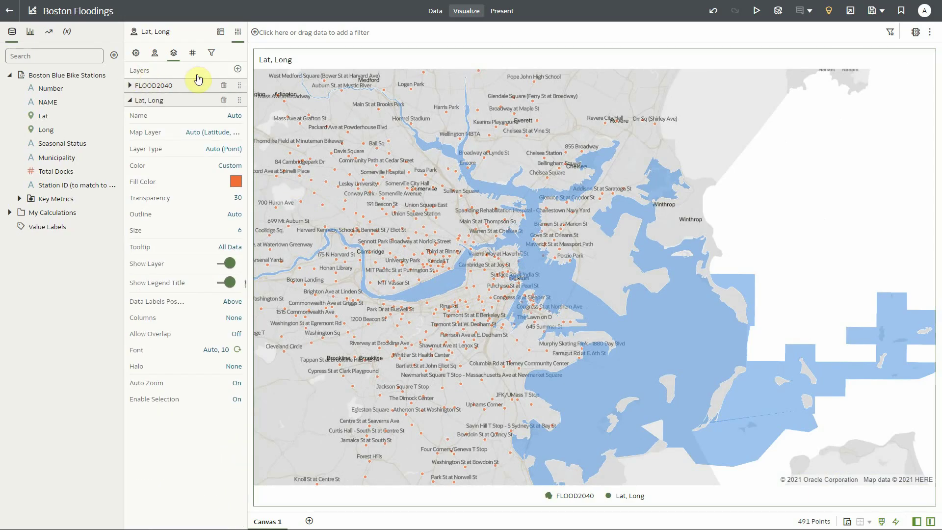
Step: Add a FLOOD2080 reference layer and order FLOOD2040 above it in the Layers list
left_click(237, 68)
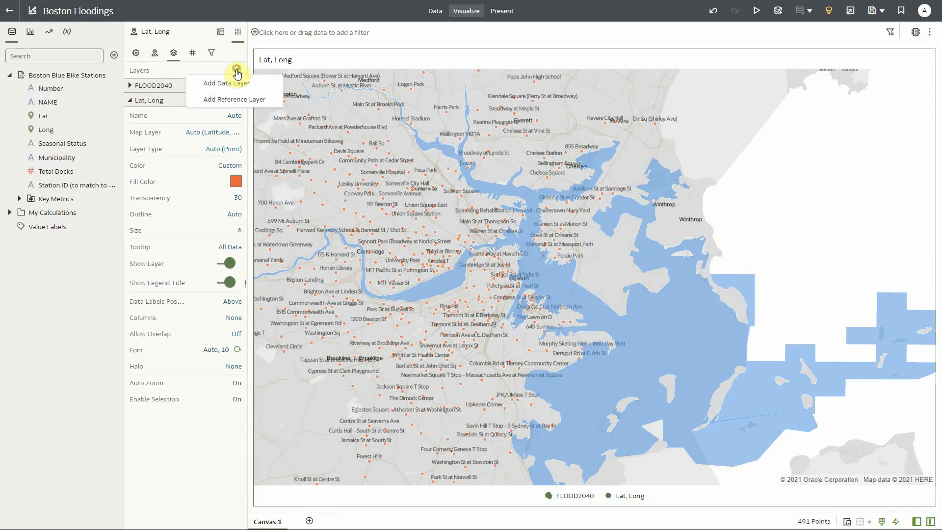
left_click(235, 100)
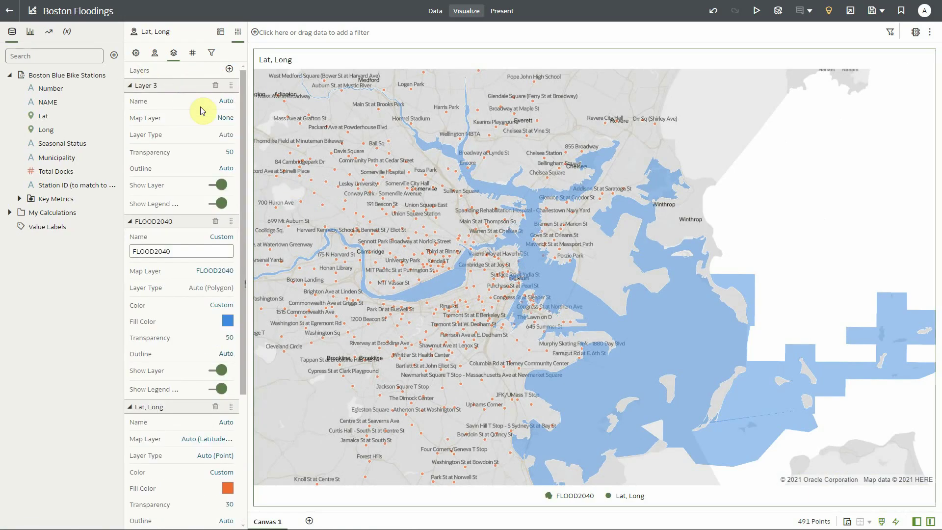
left_click(226, 122)
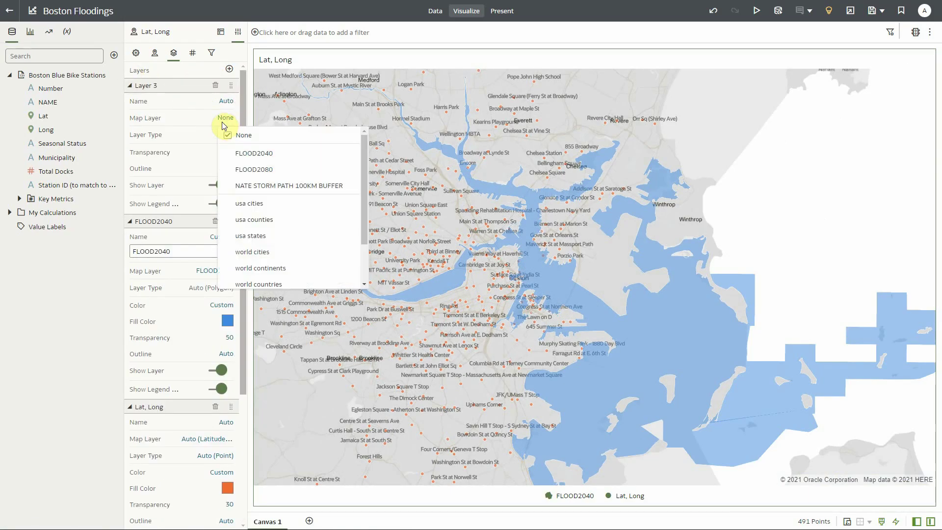
left_click(254, 169)
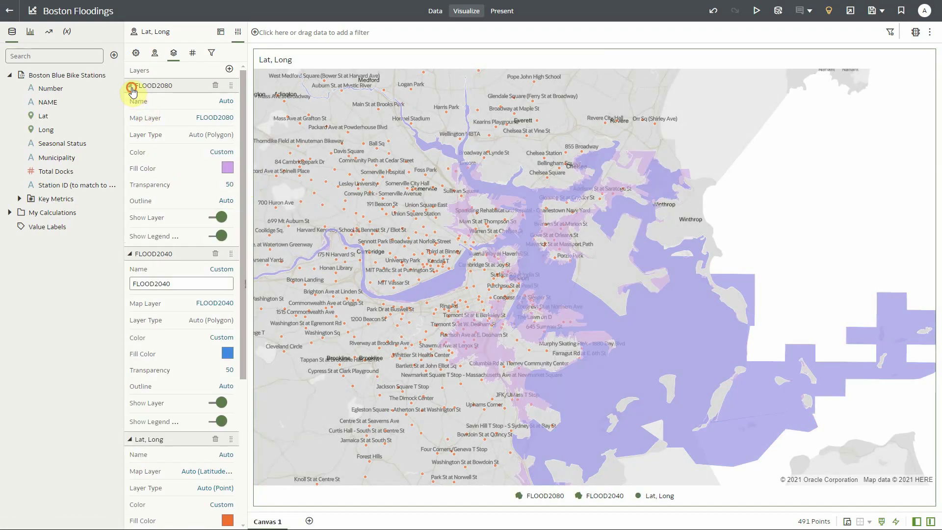
left_click(130, 87)
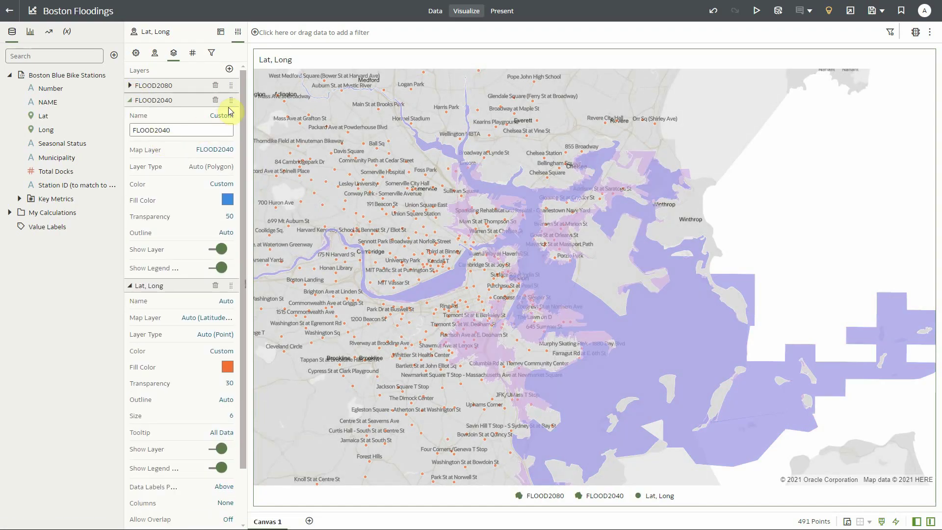
left_click_drag(231, 100, 231, 83)
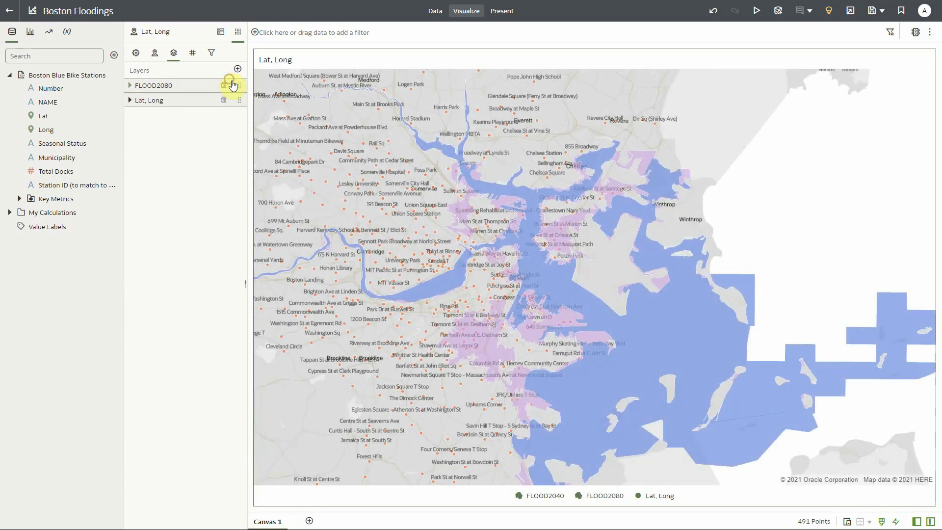
Step: Move the Lat, Long bike station layer above both flood layers, checking Seaport and City Hall
scroll(530, 324, "up", 3)
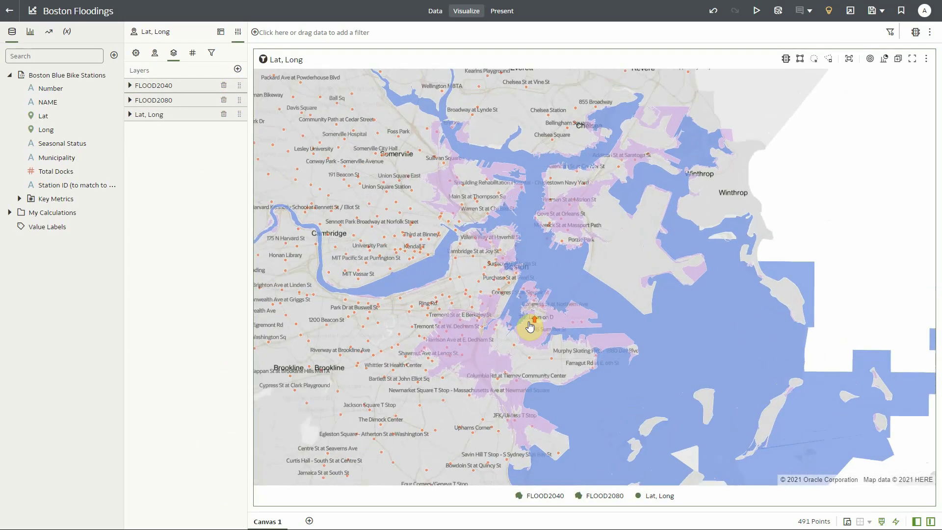
scroll(530, 324, "up", 3)
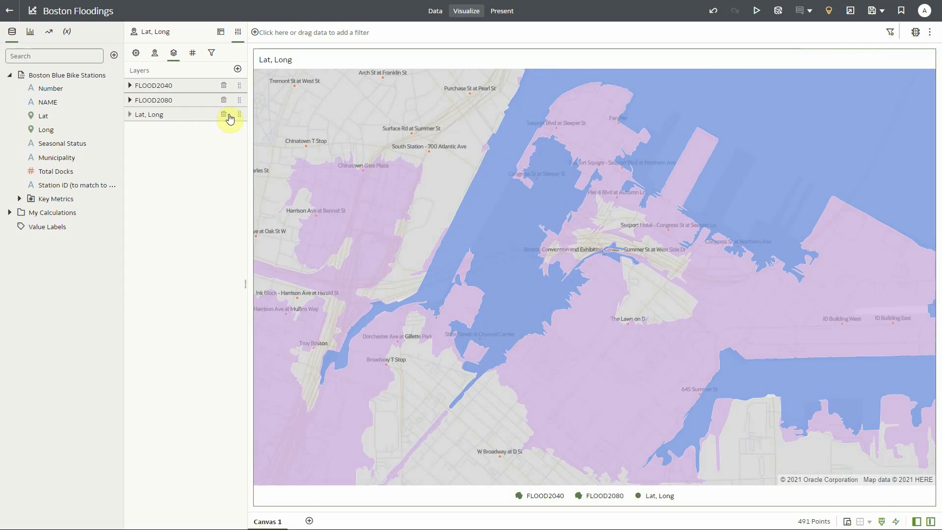
left_click_drag(229, 119, 237, 86)
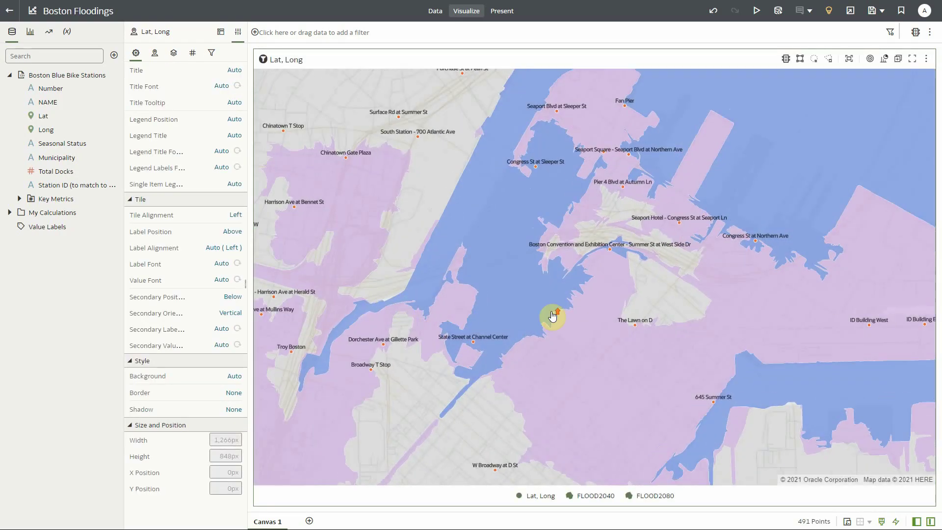
scroll(552, 315, "up", 1)
left_click_drag(633, 240, 609, 332)
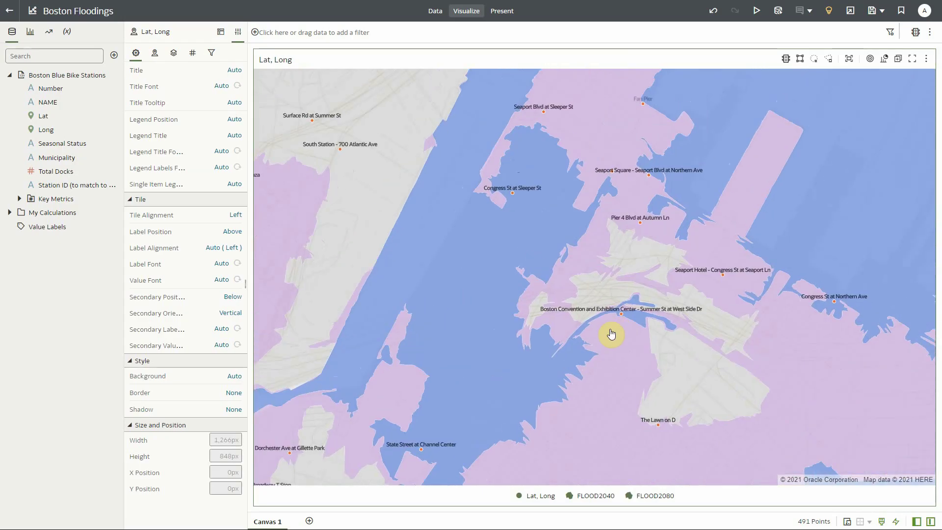
scroll(557, 412, "down", 1)
left_click_drag(425, 297, 533, 375)
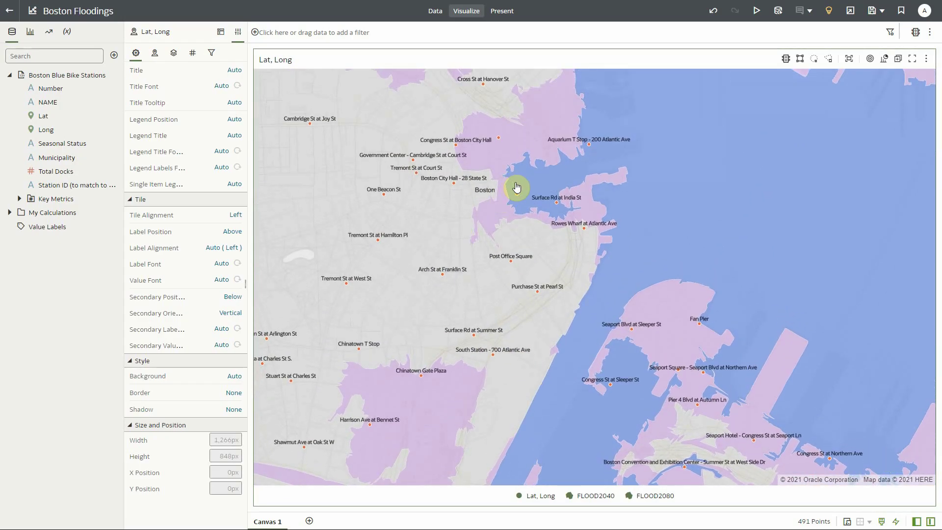